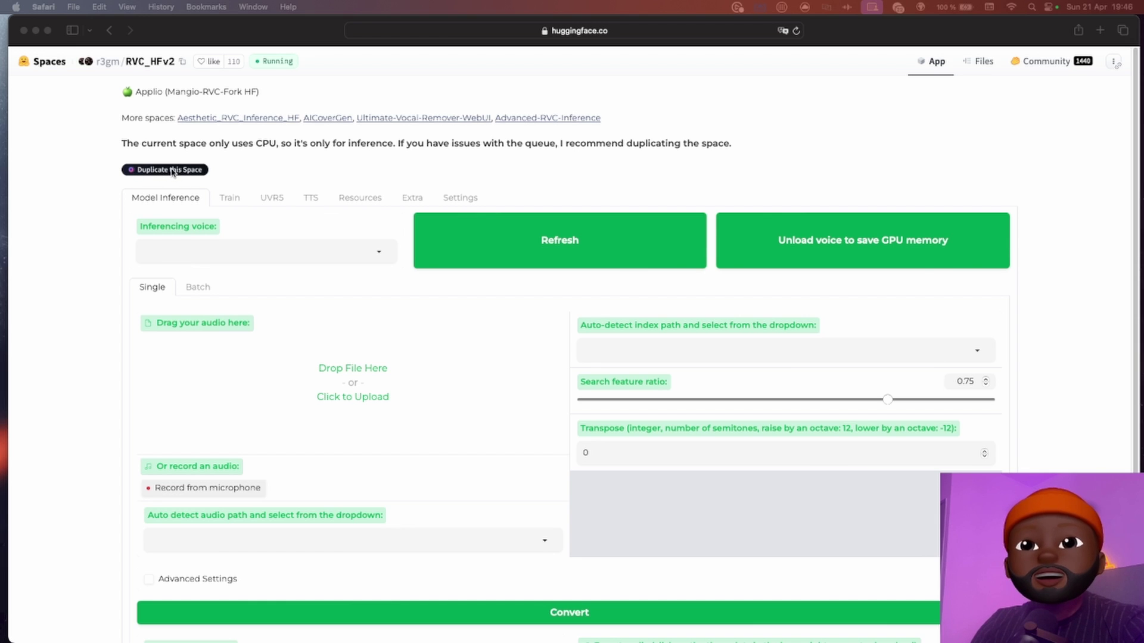
click(172, 171)
click(177, 173)
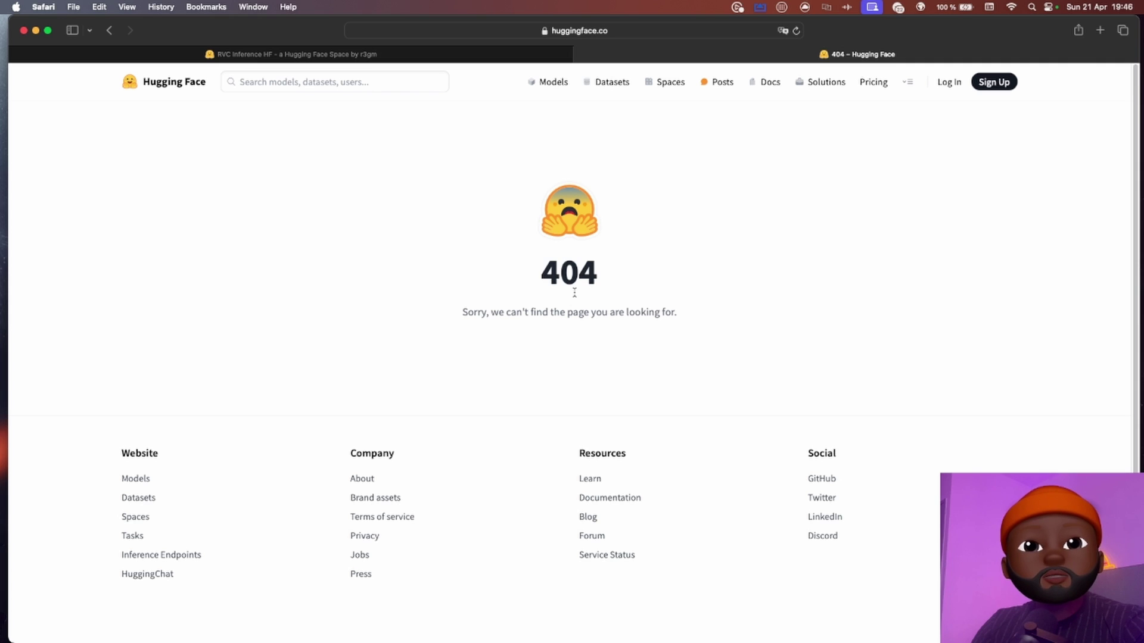
click(582, 53)
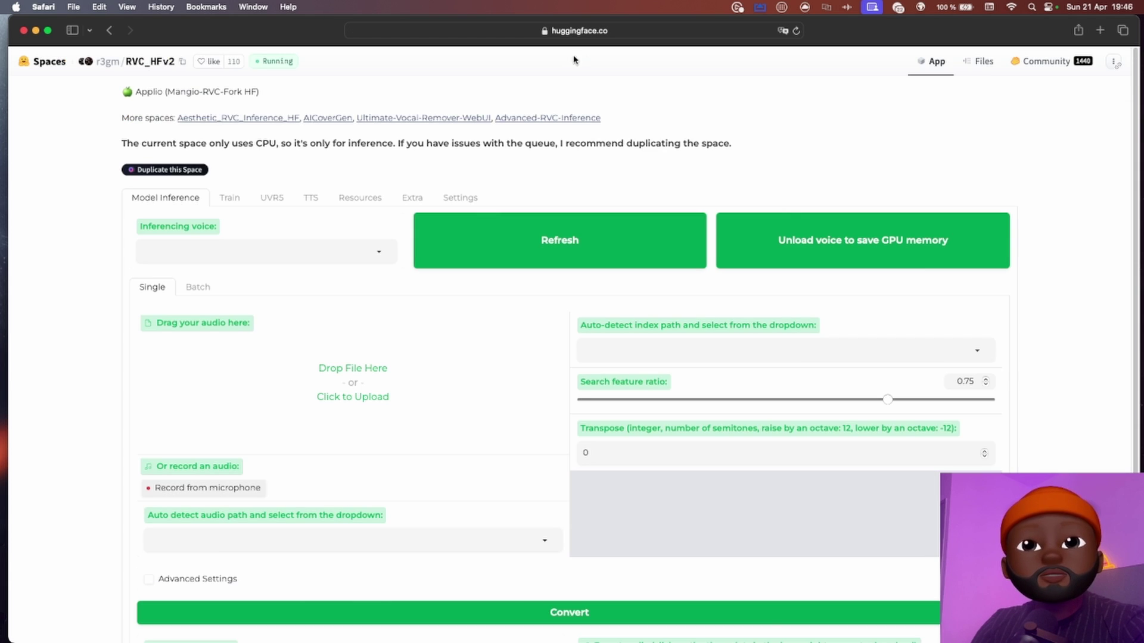
Step: Start duplicating the RVC_HFv2 space and name the copy RVC_HFv2_test
click(1114, 63)
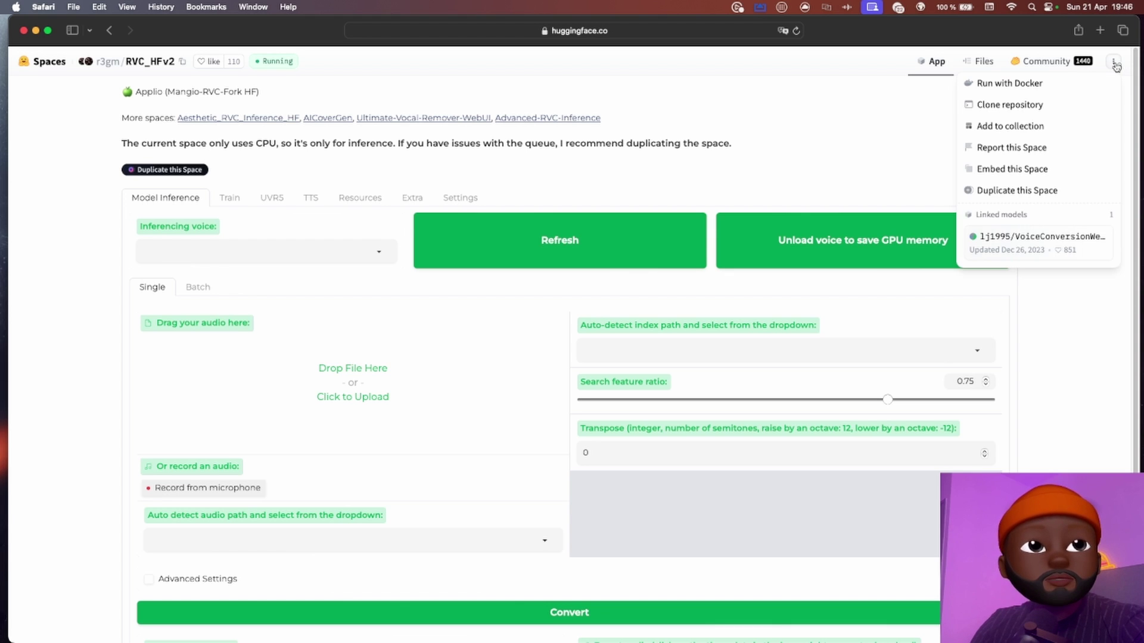
click(1005, 191)
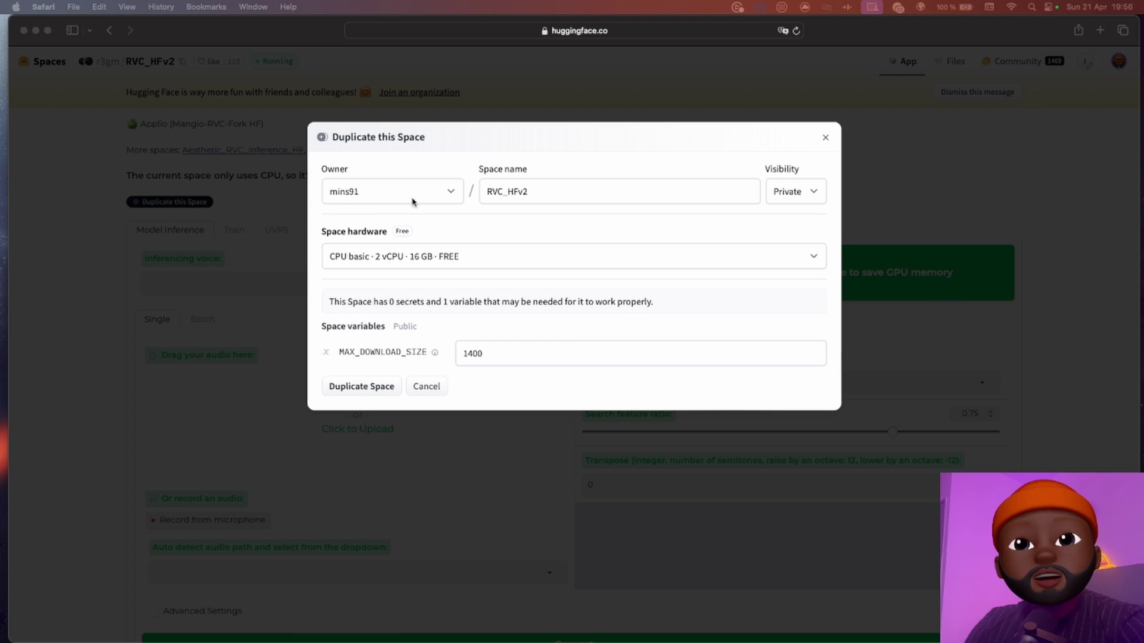
click(544, 192)
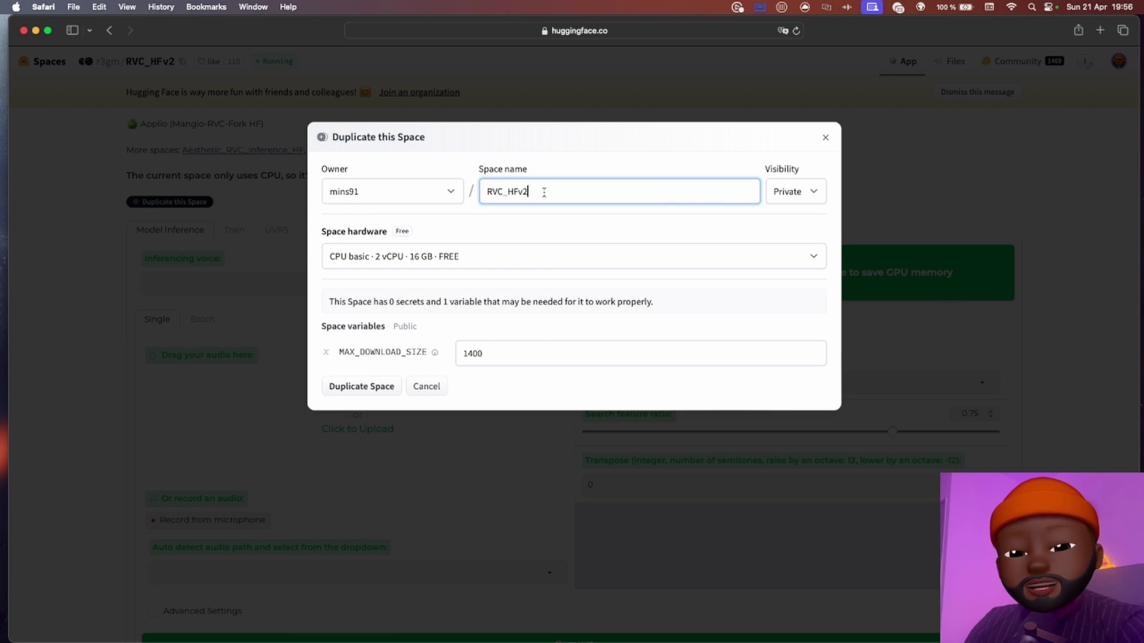
text(_test)
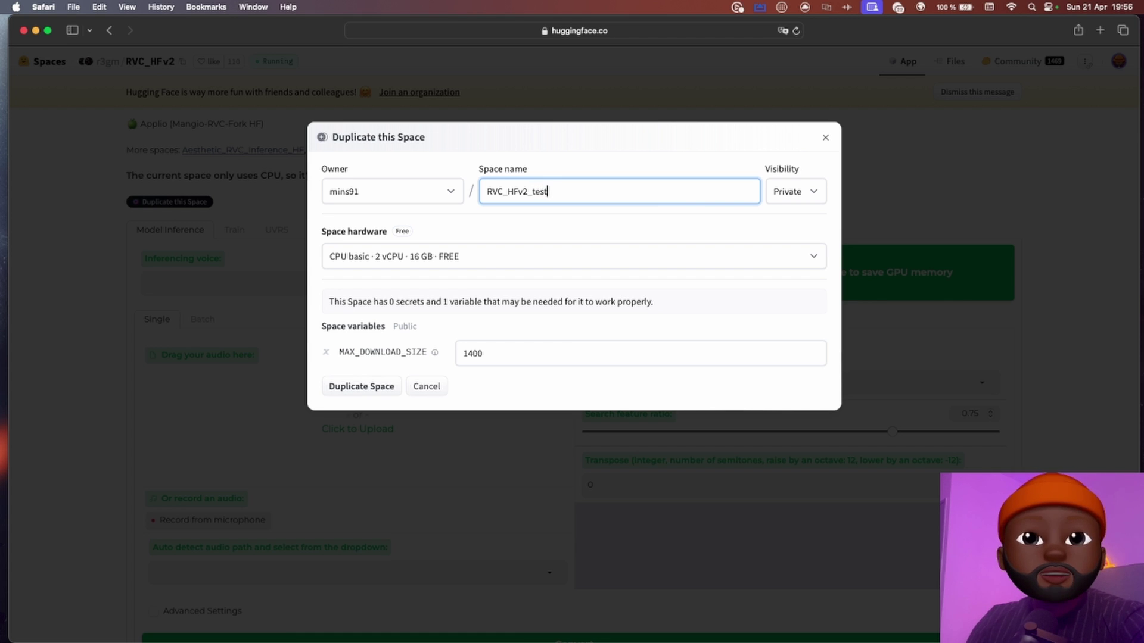
Step: Keep the copy's visibility Private and its hardware on the free CPU basic · 2 vCPU · 16 GB, and duplicate the space
click(801, 192)
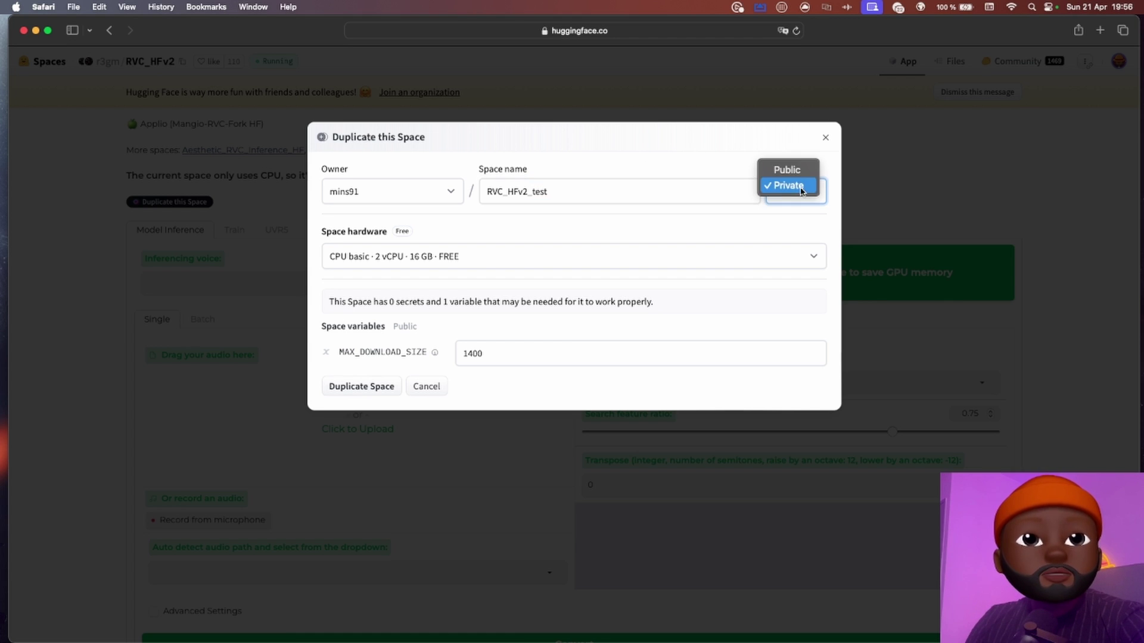
click(746, 143)
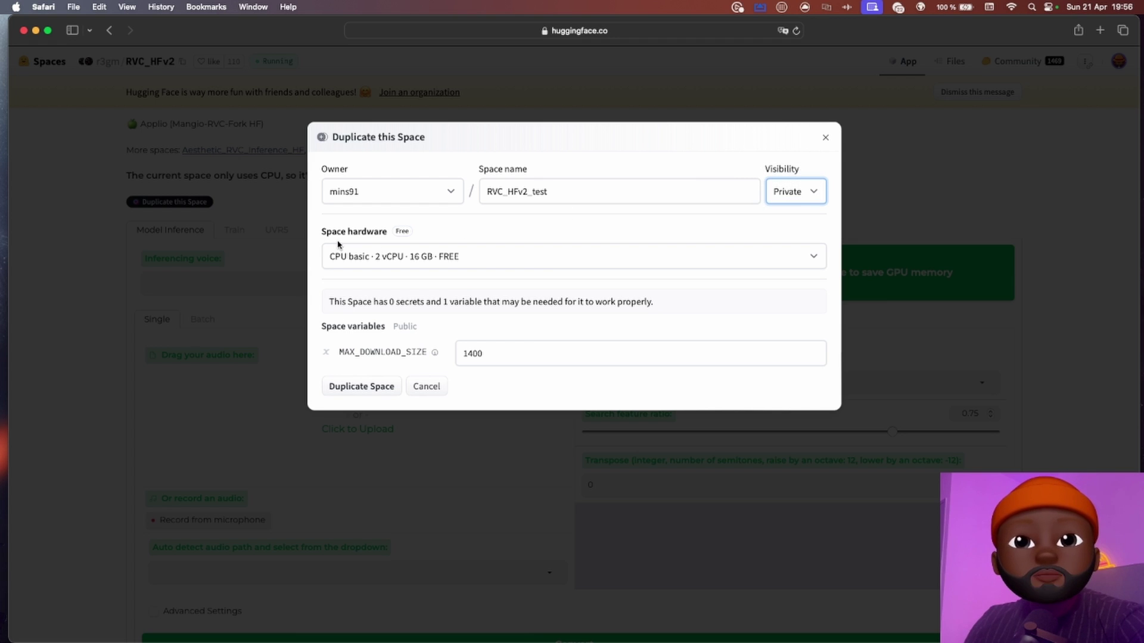
click(511, 262)
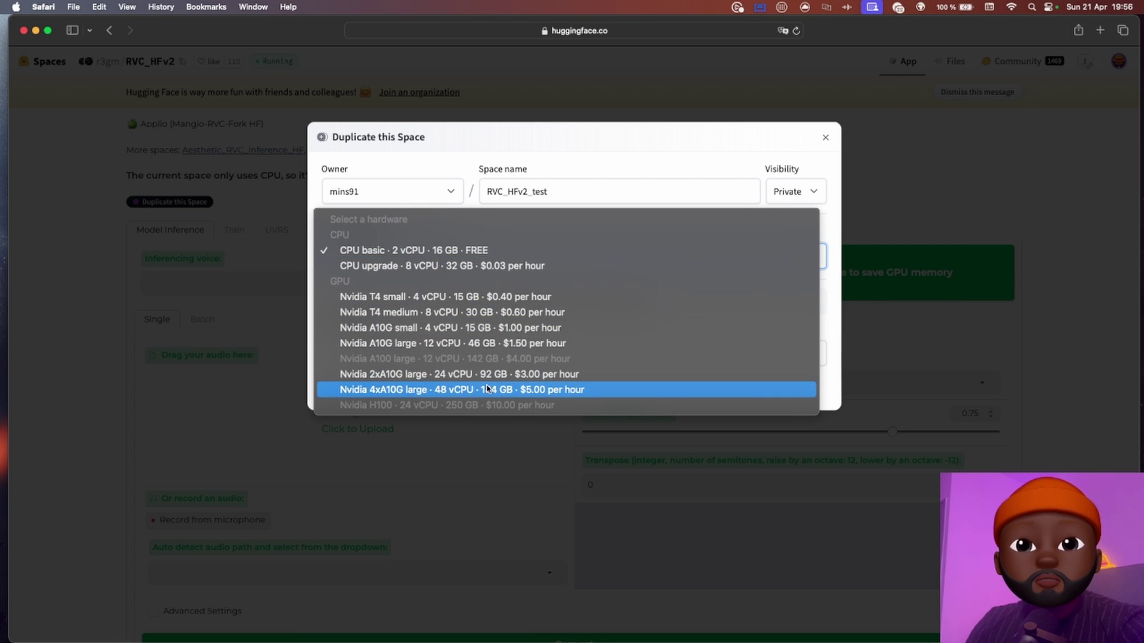
click(461, 255)
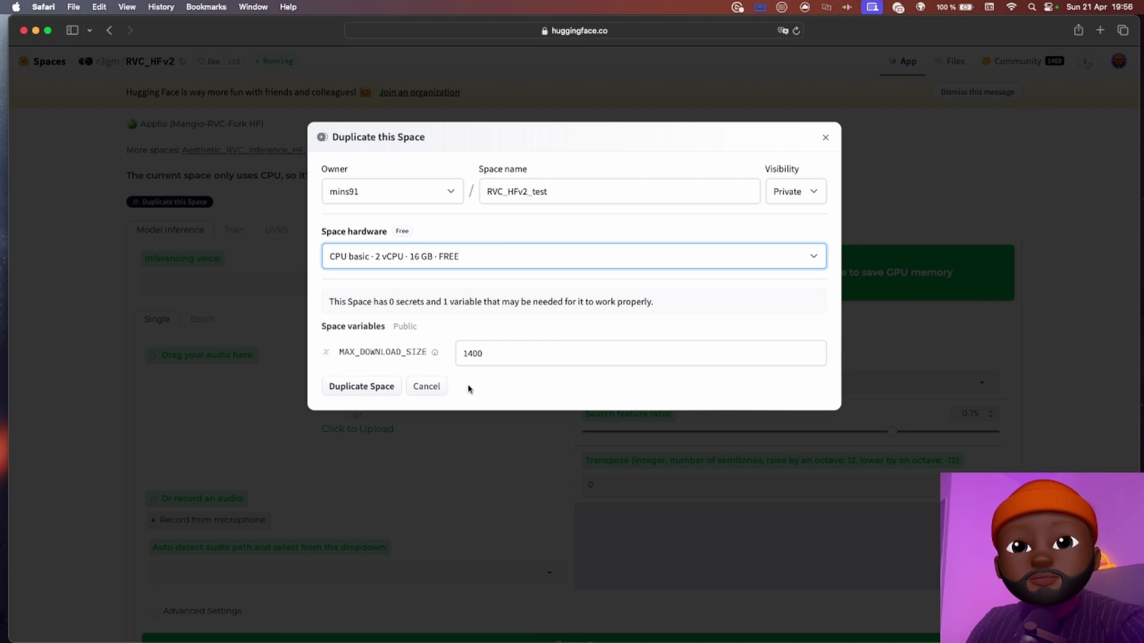
click(365, 387)
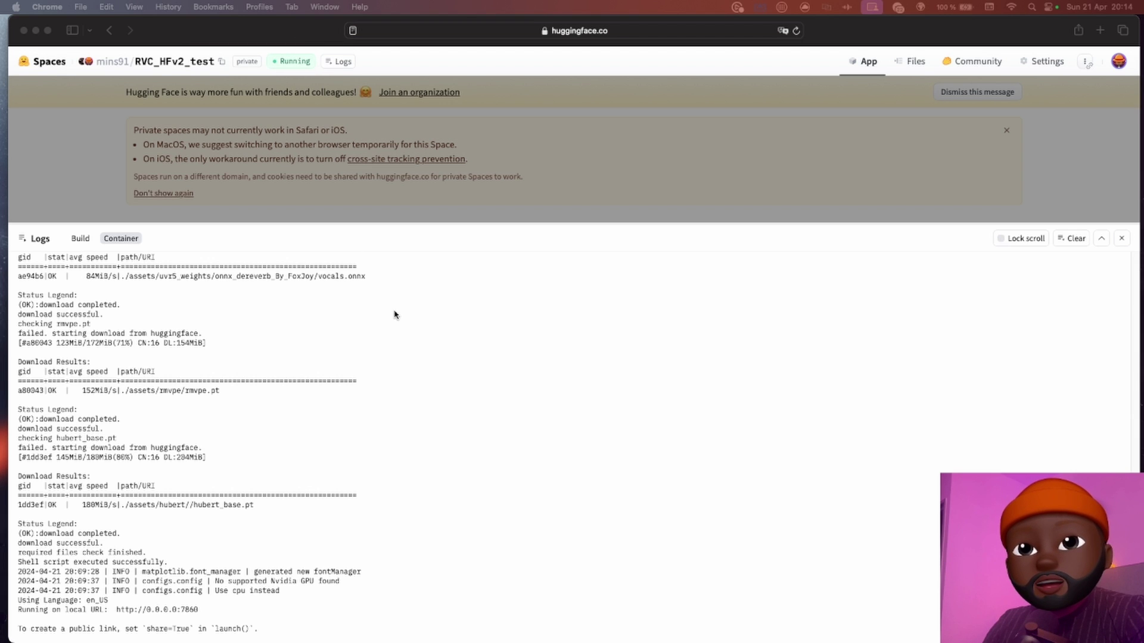
Step: Close the container logs, copy the RVC_HFv2_test space's address and open it in Chrome, dismissing the translation prompt
click(1122, 242)
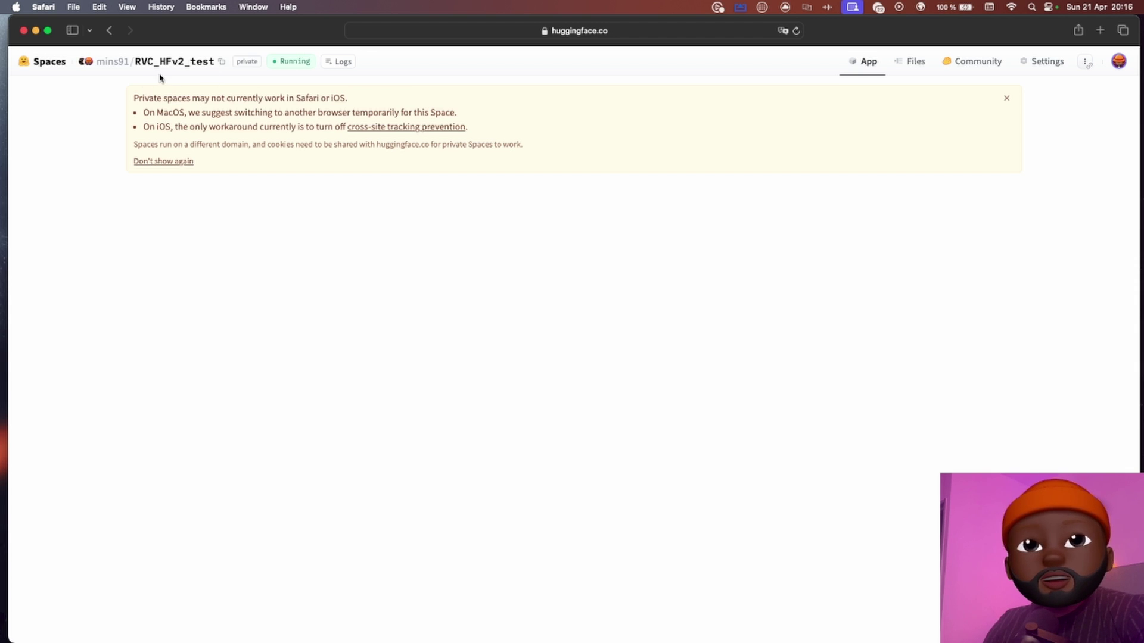
click(605, 28)
key(super+c)
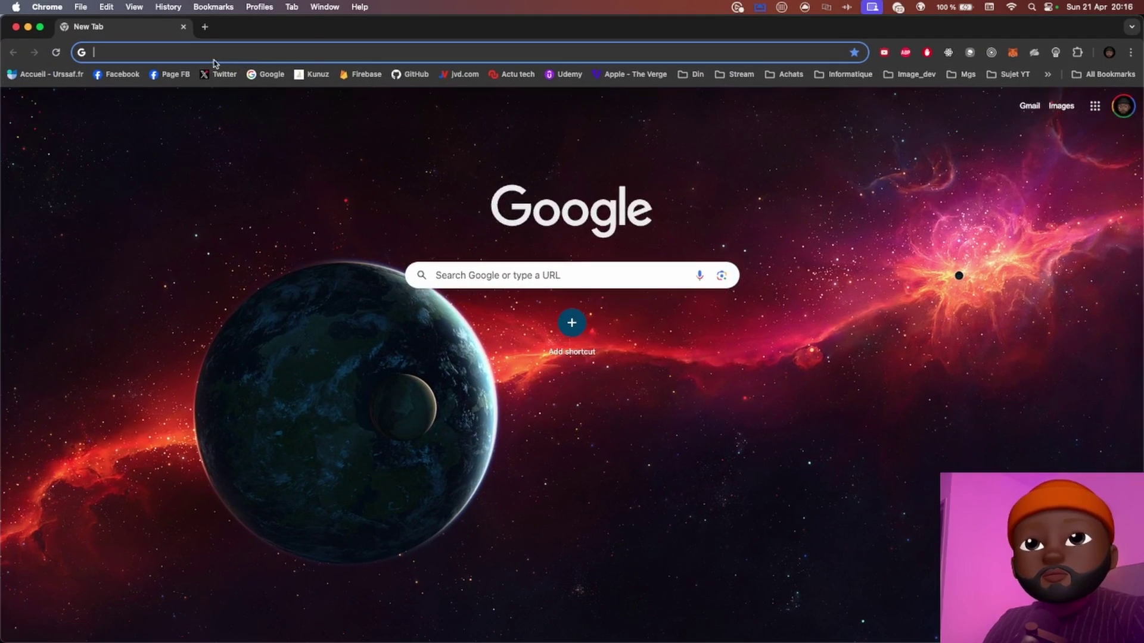
click(209, 53)
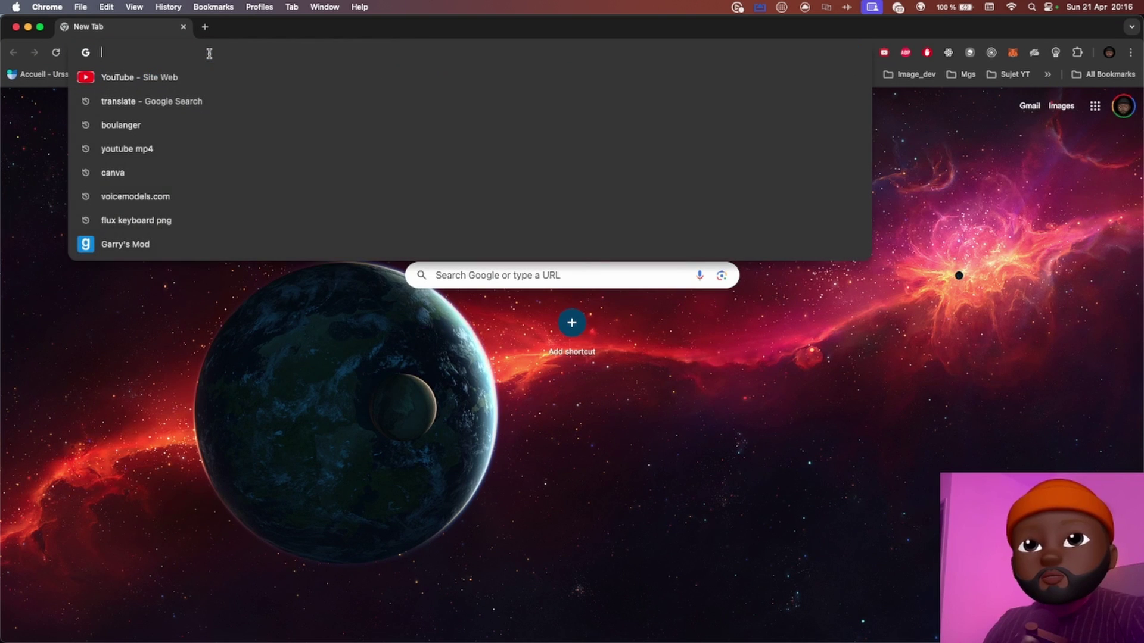
key(super+v)
key(Return)
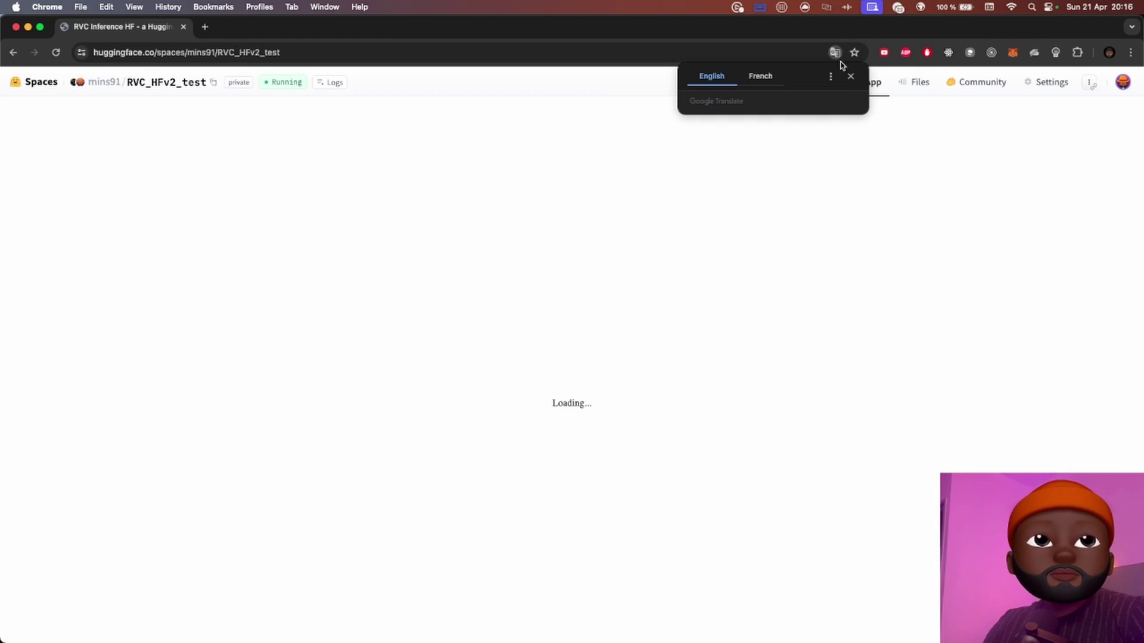
click(850, 77)
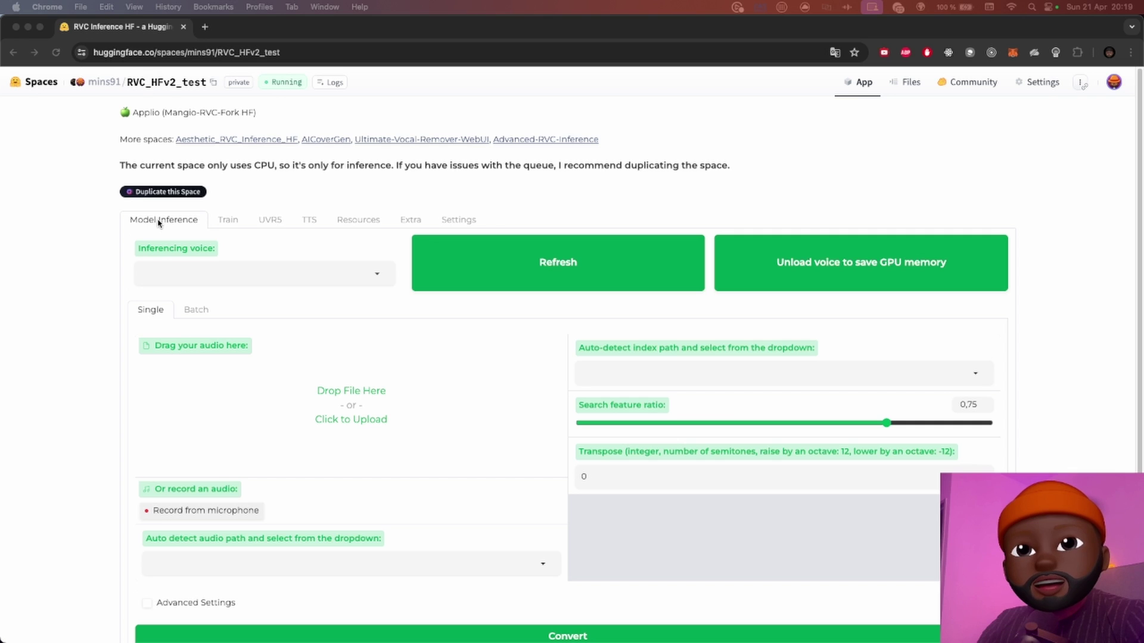
Step: Bring up the Download Model section in the space's resources
click(377, 275)
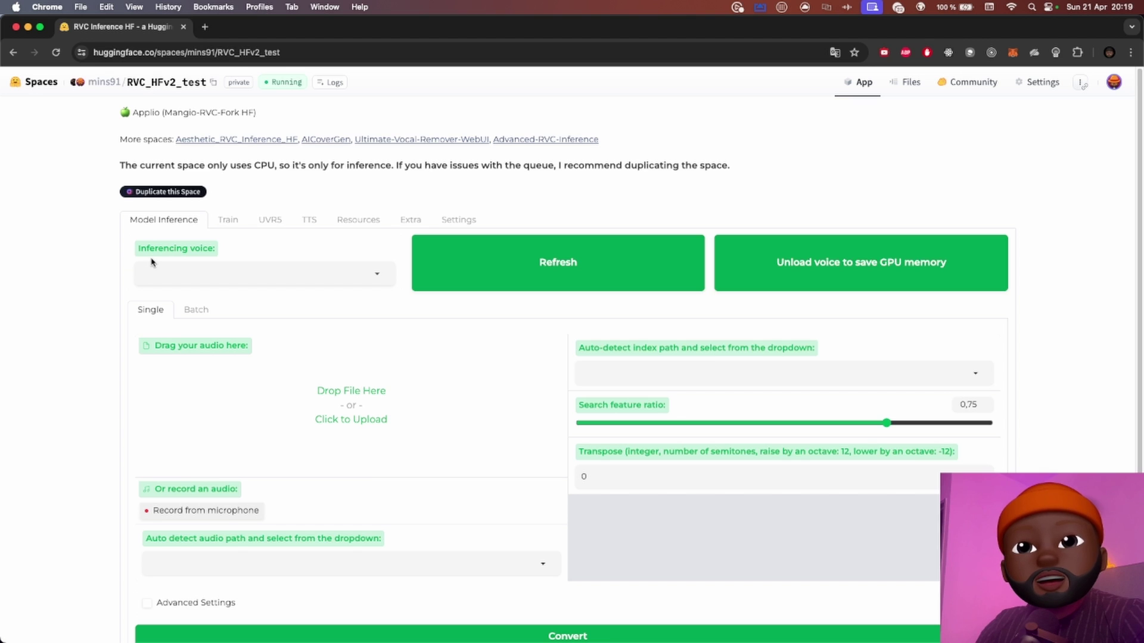
click(359, 222)
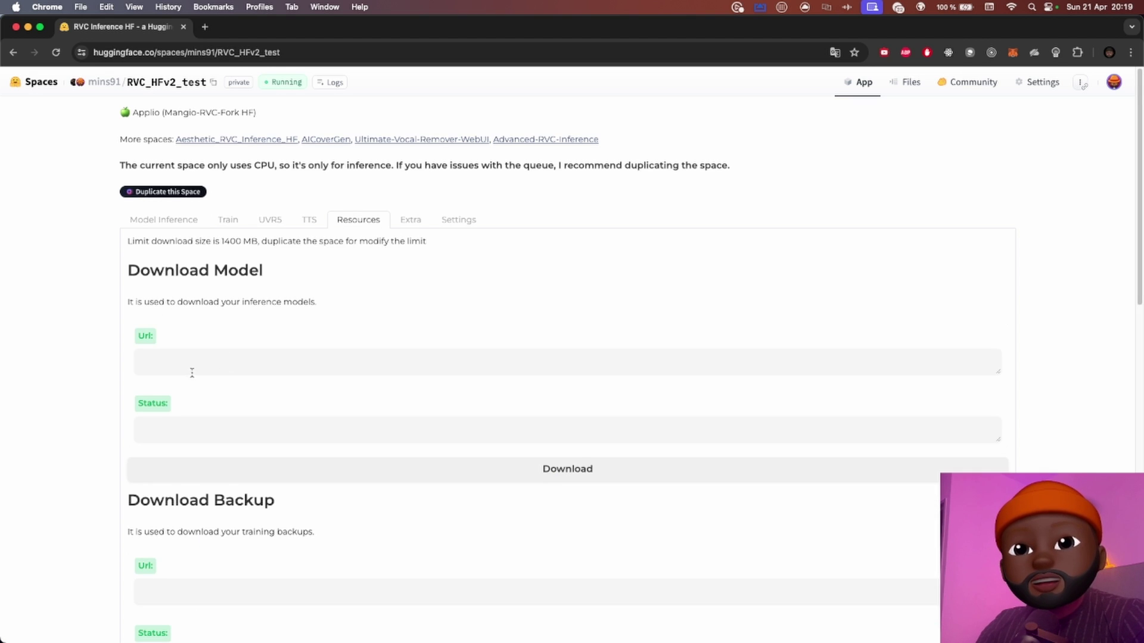
scroll(148, 388, down, 1)
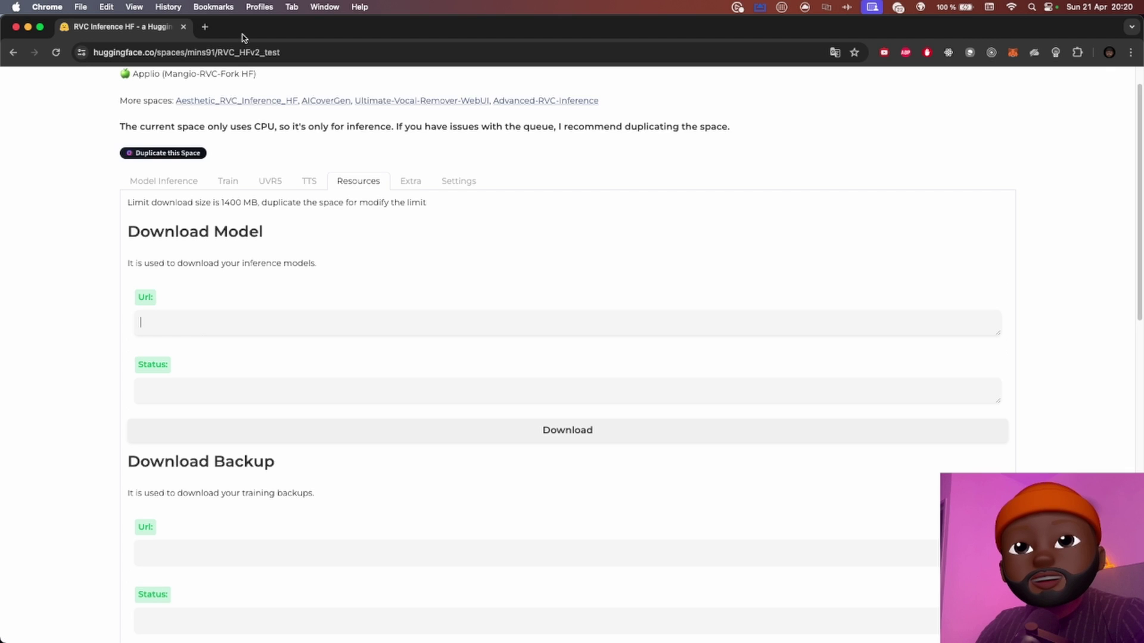
Step: Open the Google home page in a new browser tab
click(204, 27)
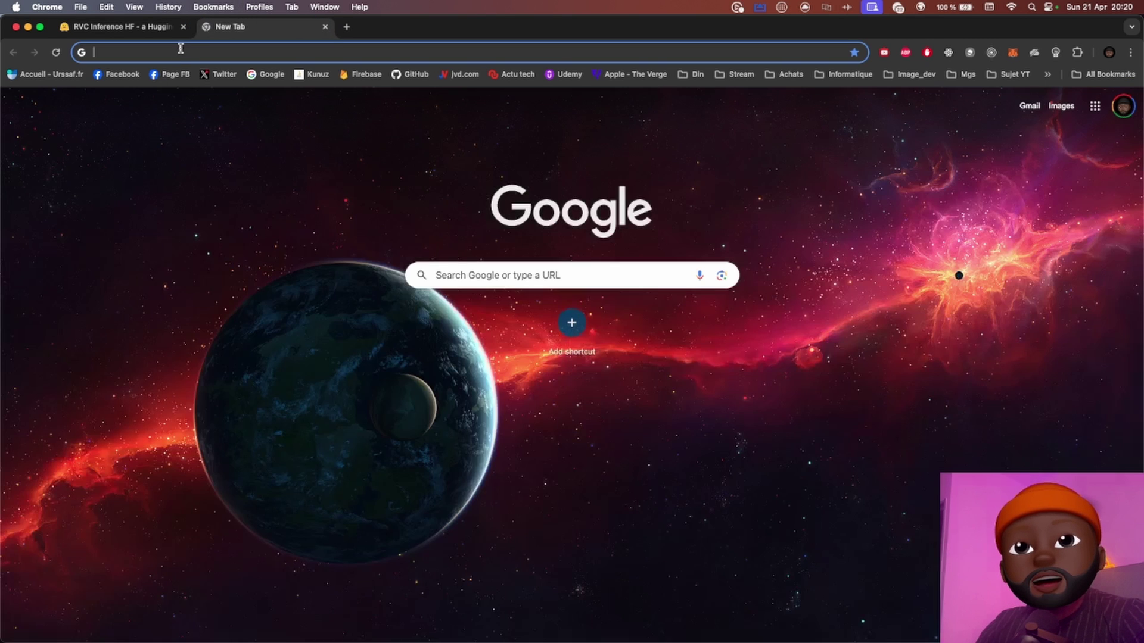
click(259, 75)
text(model)
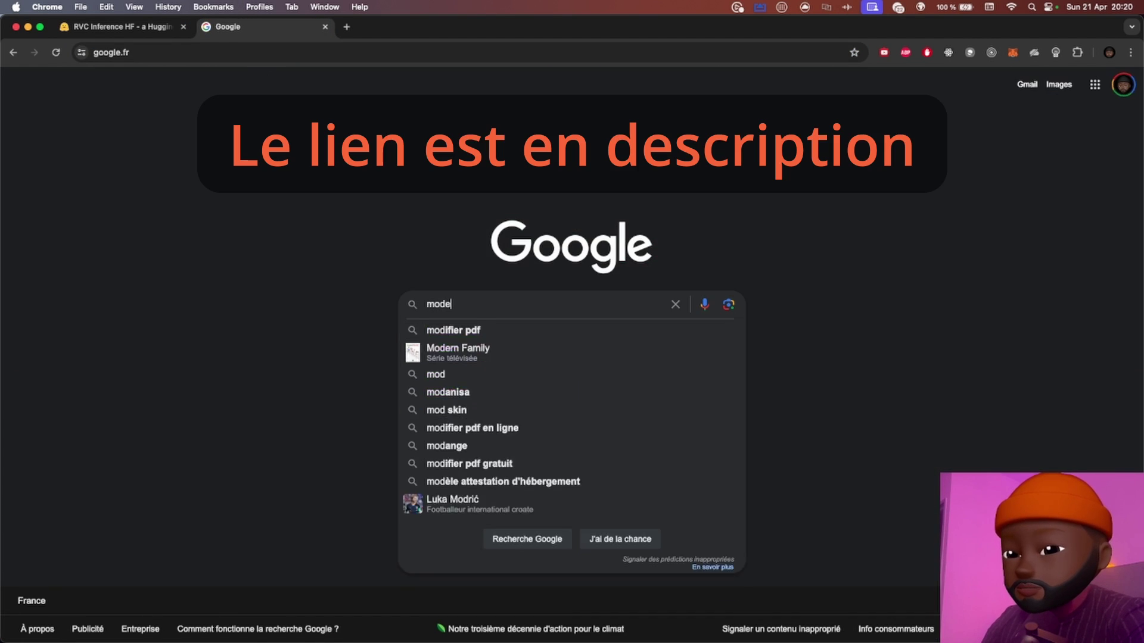
key(BackSpace)
key(BackSpace)
key(BackSpace)
key(BackSpace)
key(BackSpace)
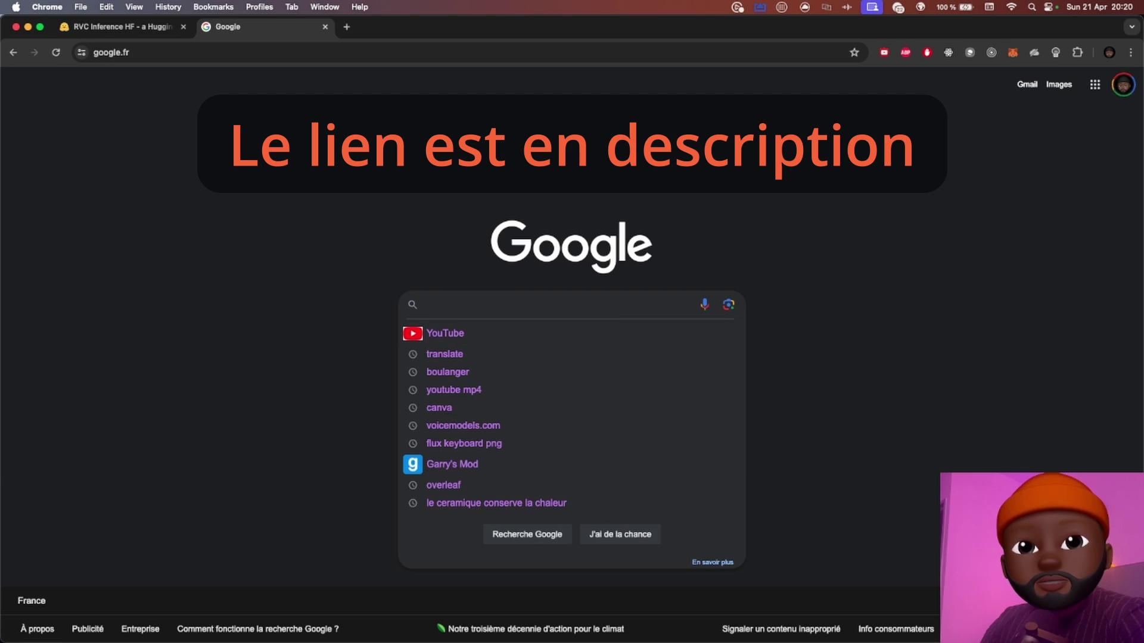
Step: Search Google for voicemodels.com and open the Voice Models site
text(voice)
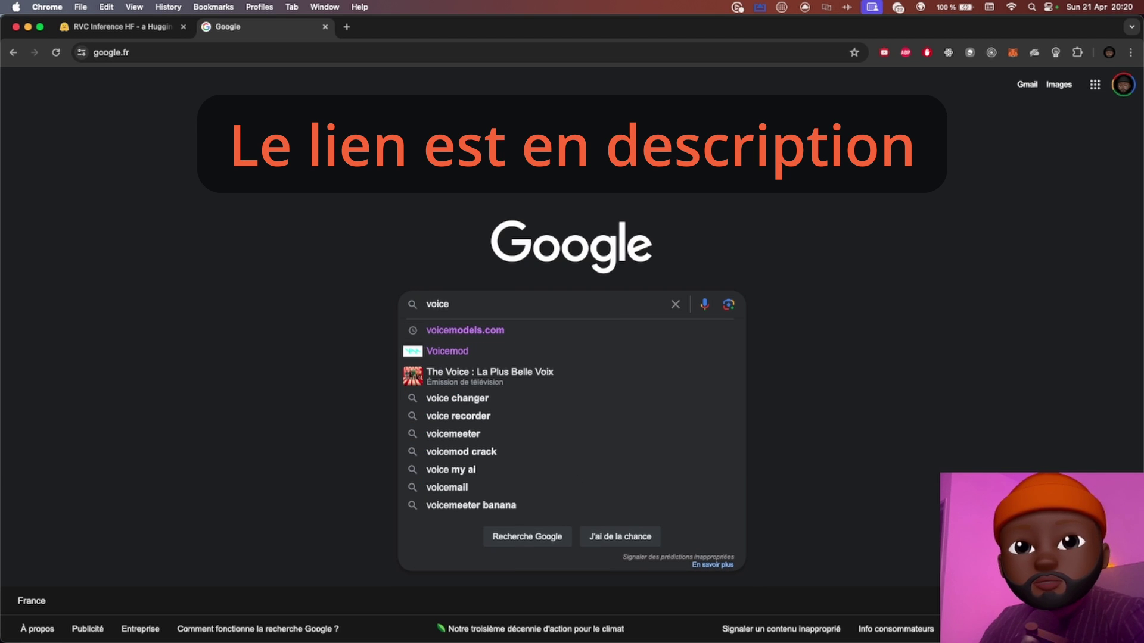
key(Down)
key(Return)
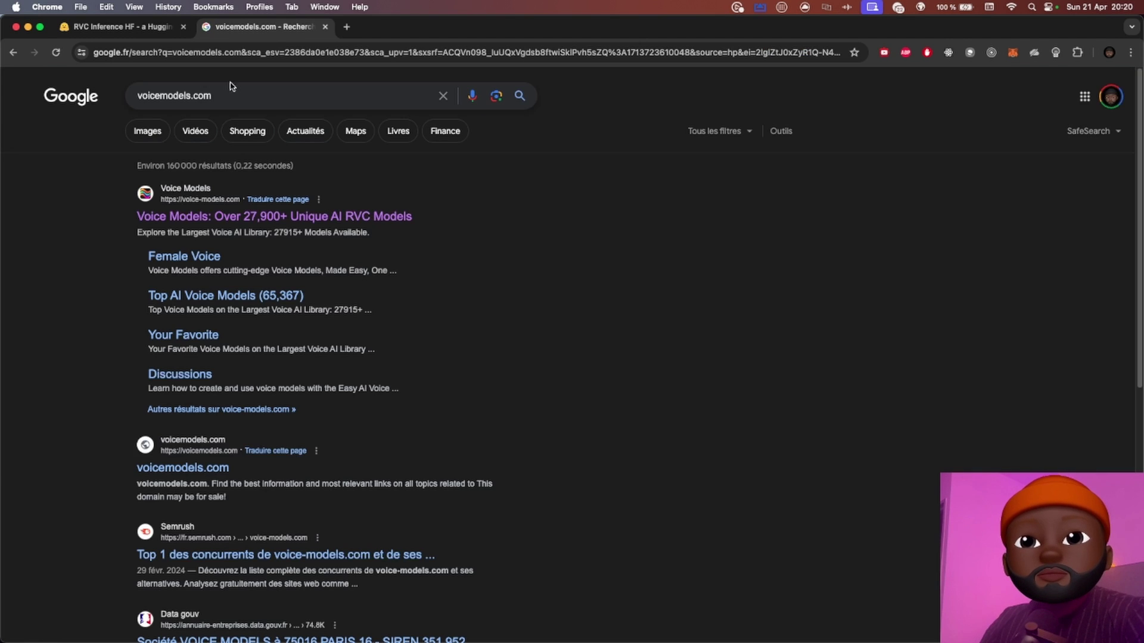
click(206, 216)
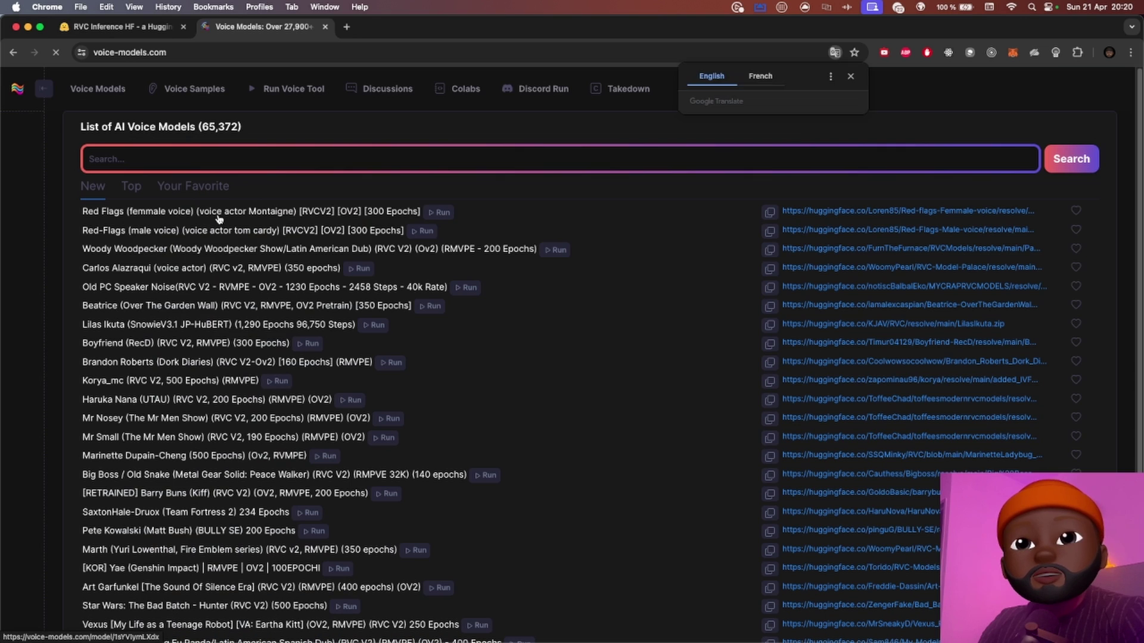
Step: Search the voice models for gojo and copy the download link of the Satoru Gojo [JPN] (RVC v2, 120 Epochs) model
click(166, 157)
click(71, 174)
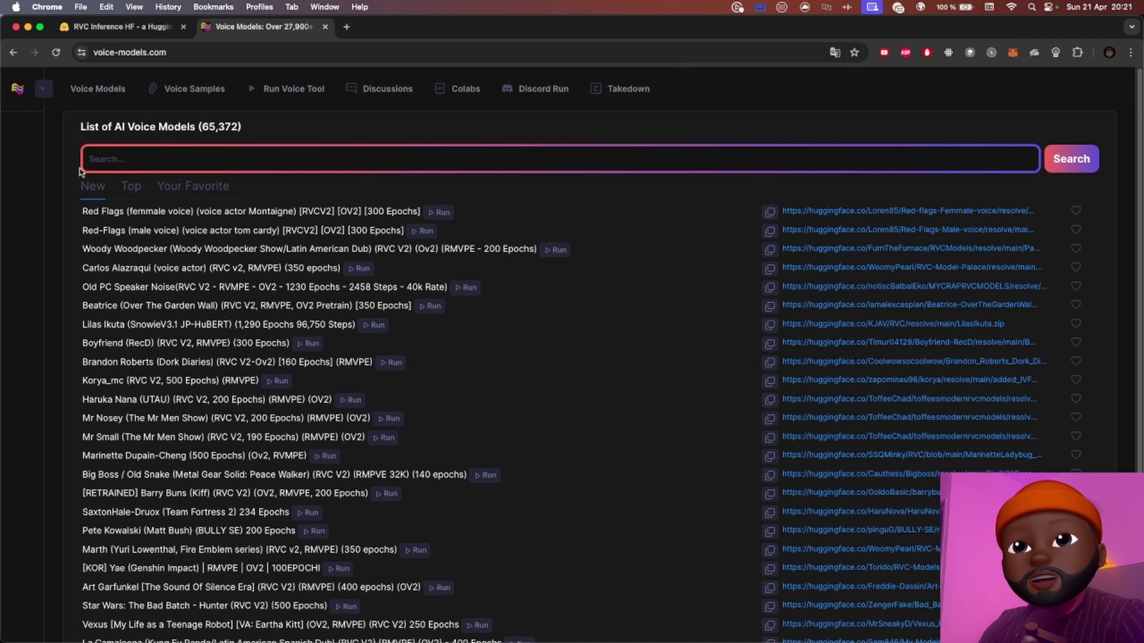
click(125, 156)
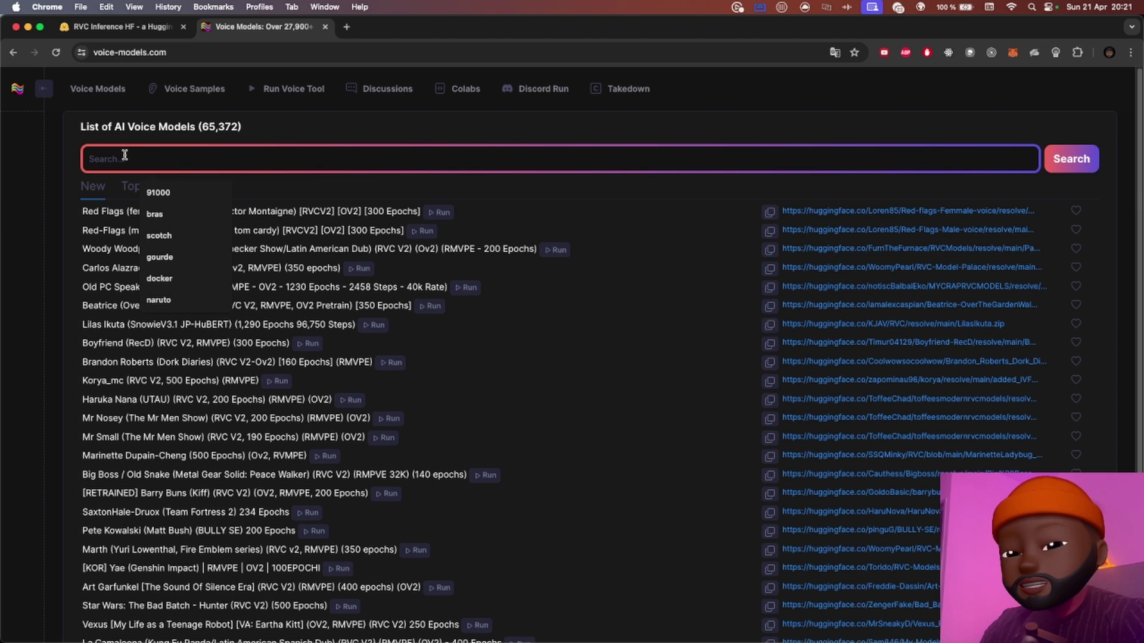
text(gojo)
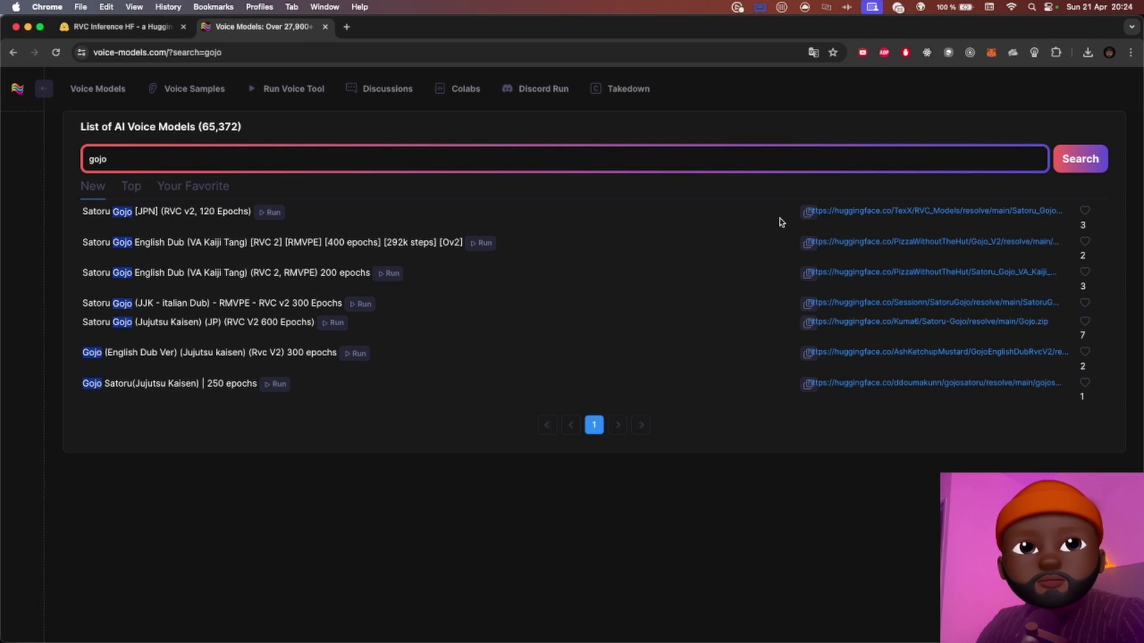
click(805, 219)
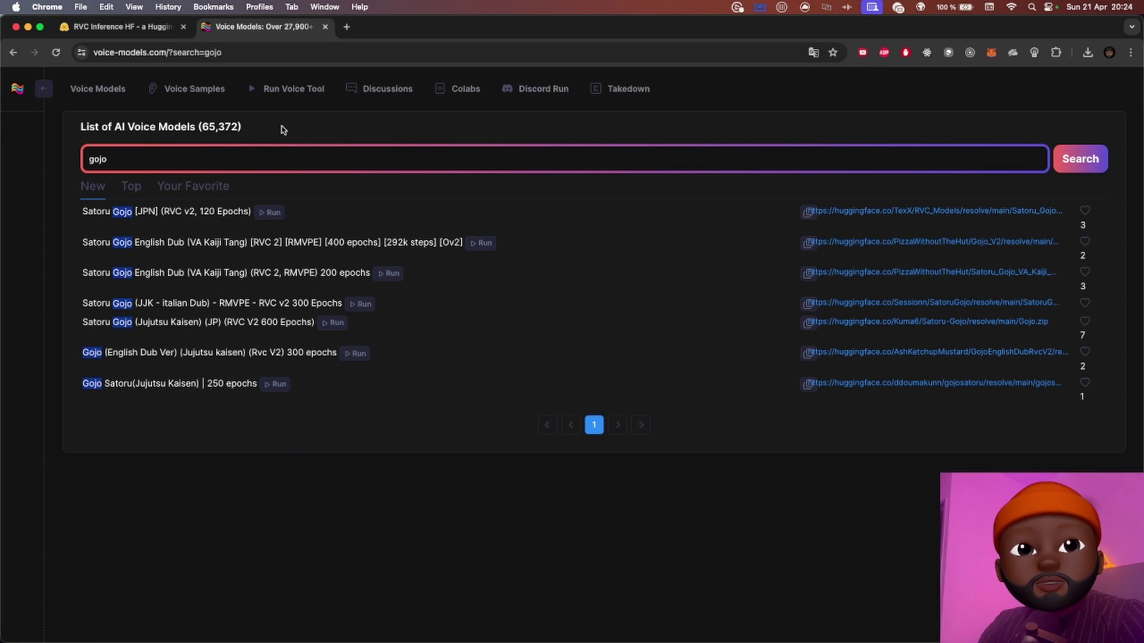
Step: Return to the RVC space, paste the copied Satoru_GojoJP.zip link as the model URL and download the model
click(107, 28)
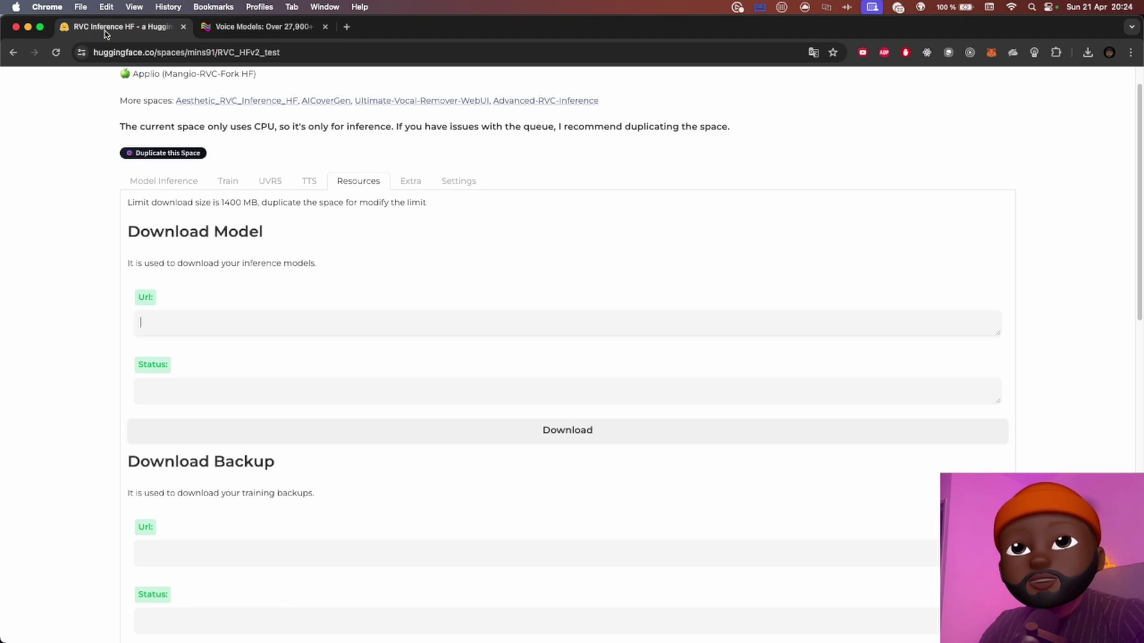
right_click(179, 325)
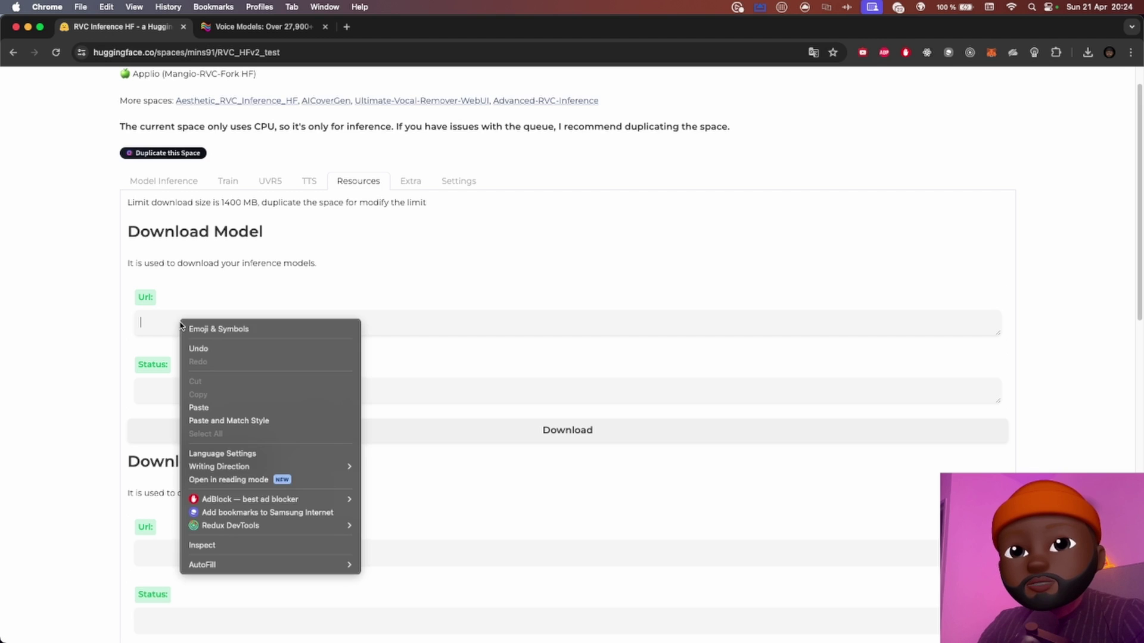
click(209, 407)
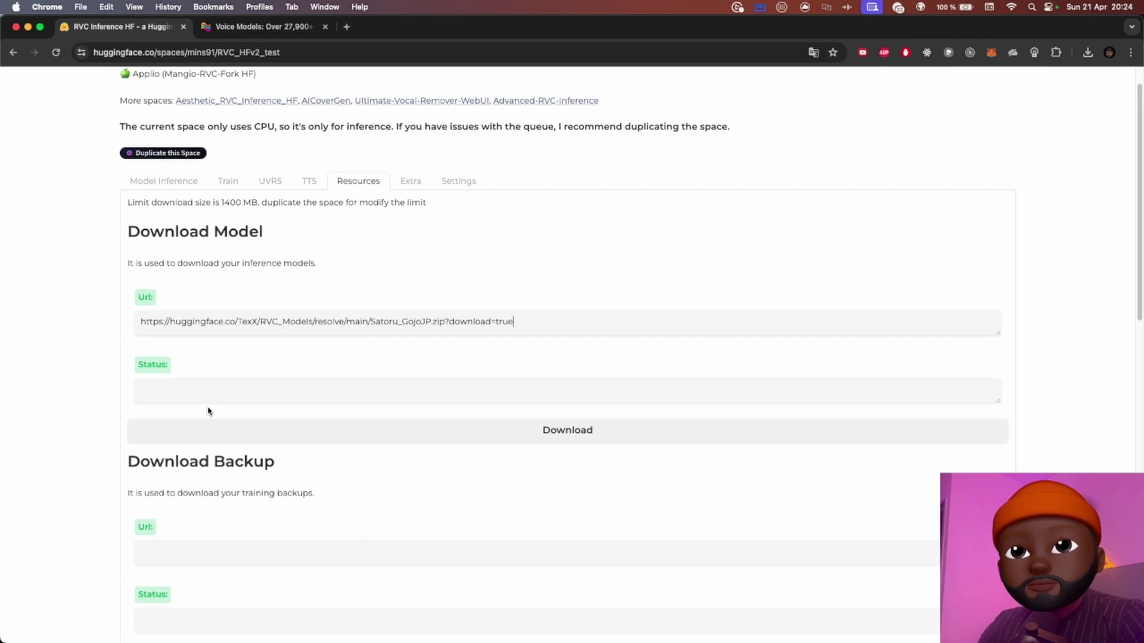
click(566, 432)
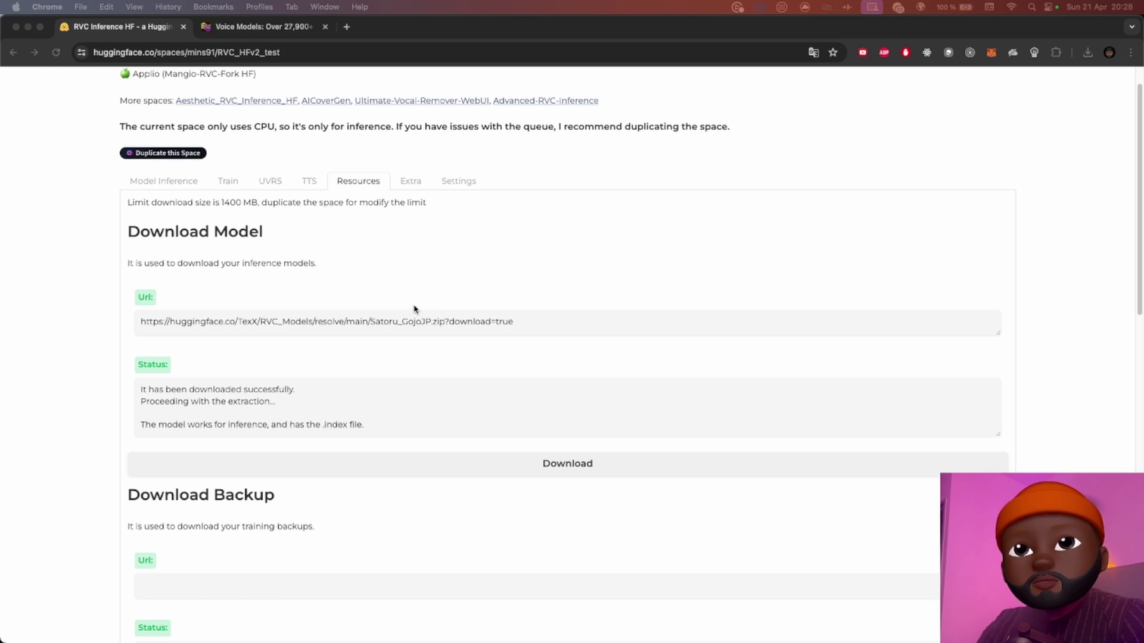
Step: Refresh the model inference voices and select weights/Satoru_GojoJP_e120_s5400.pth as the inferencing voice
click(167, 182)
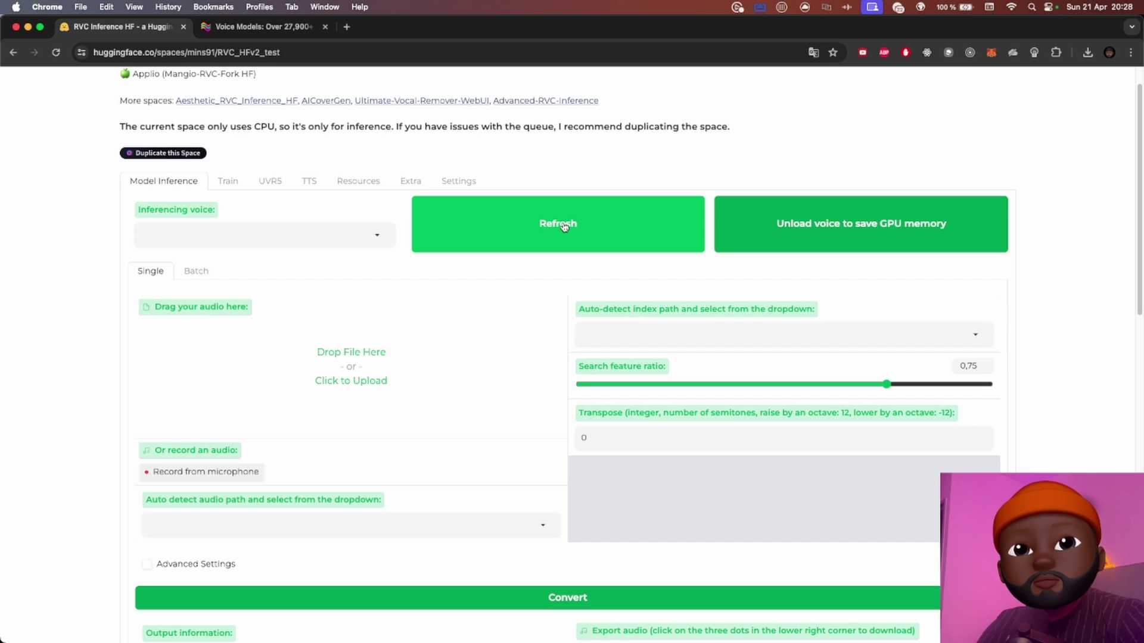
click(377, 238)
click(289, 257)
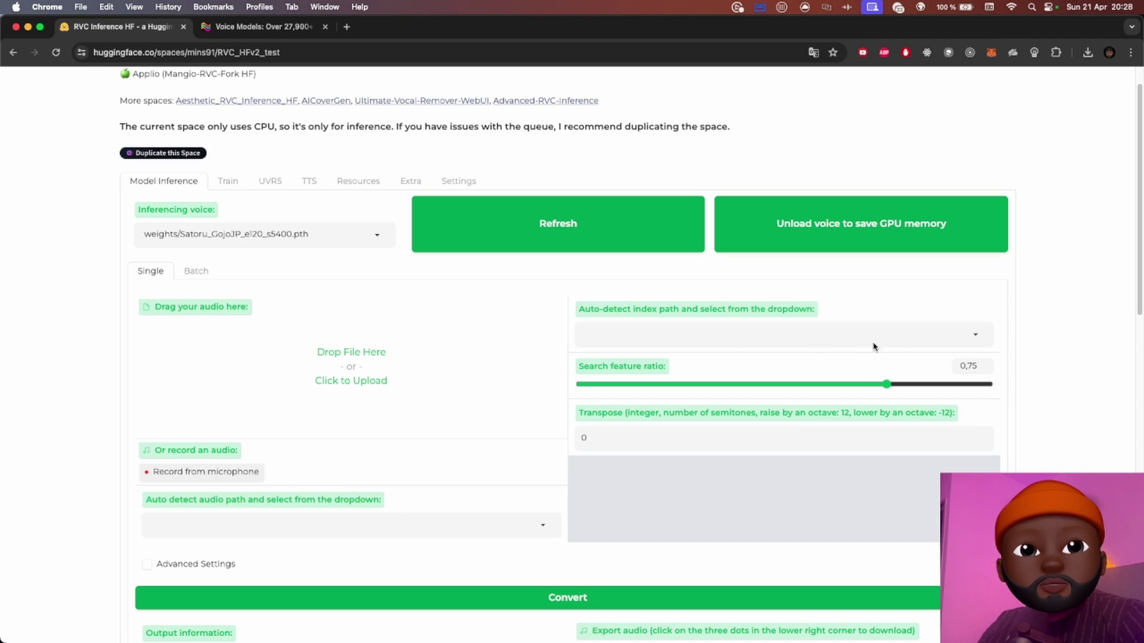
Step: Select the index file added_IVF673_Flat_nprobe_1_Satoru_GojoJP_v2.index as the index path for the voice
click(977, 335)
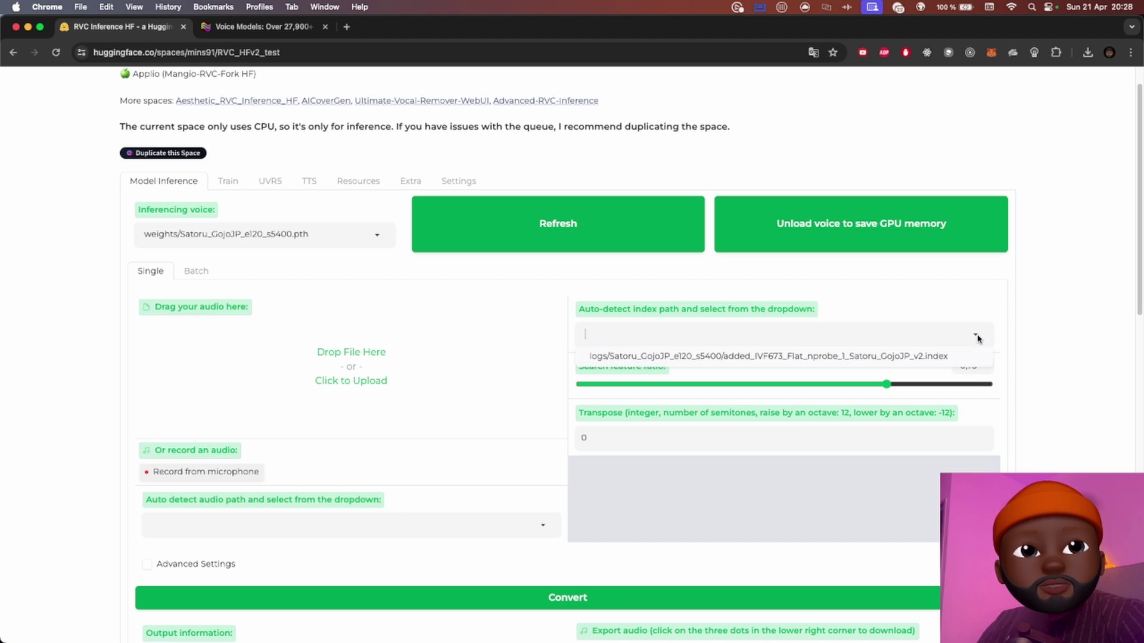
click(911, 357)
scroll(218, 298, down, 1)
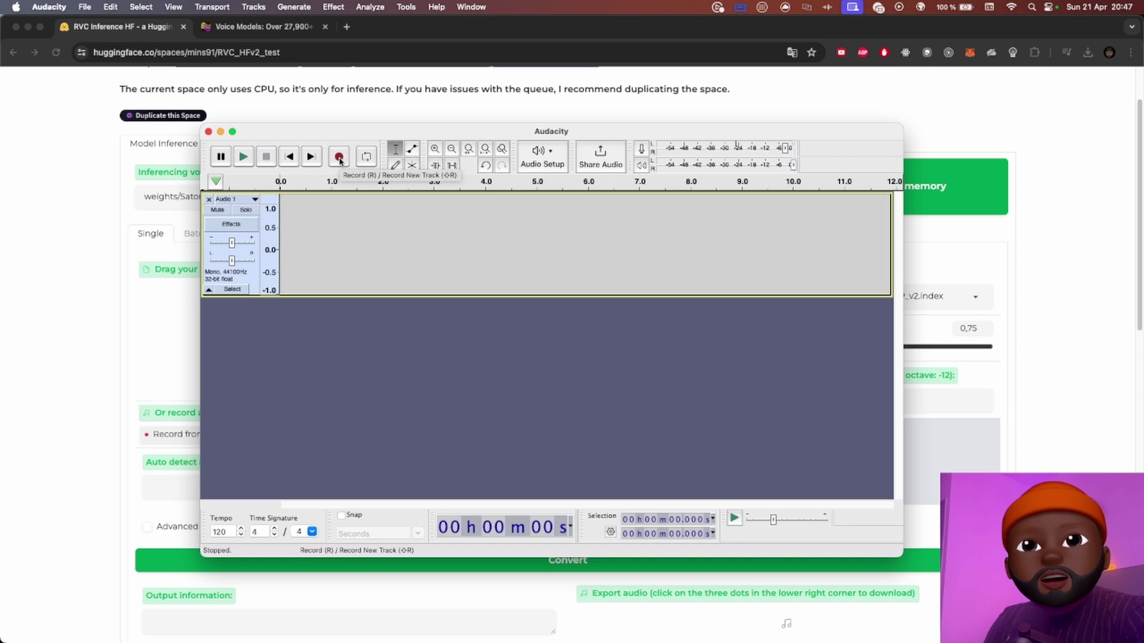
Step: Switch to Audacity and record a spoken voice clip of about 10 seconds on the mono track
click(339, 158)
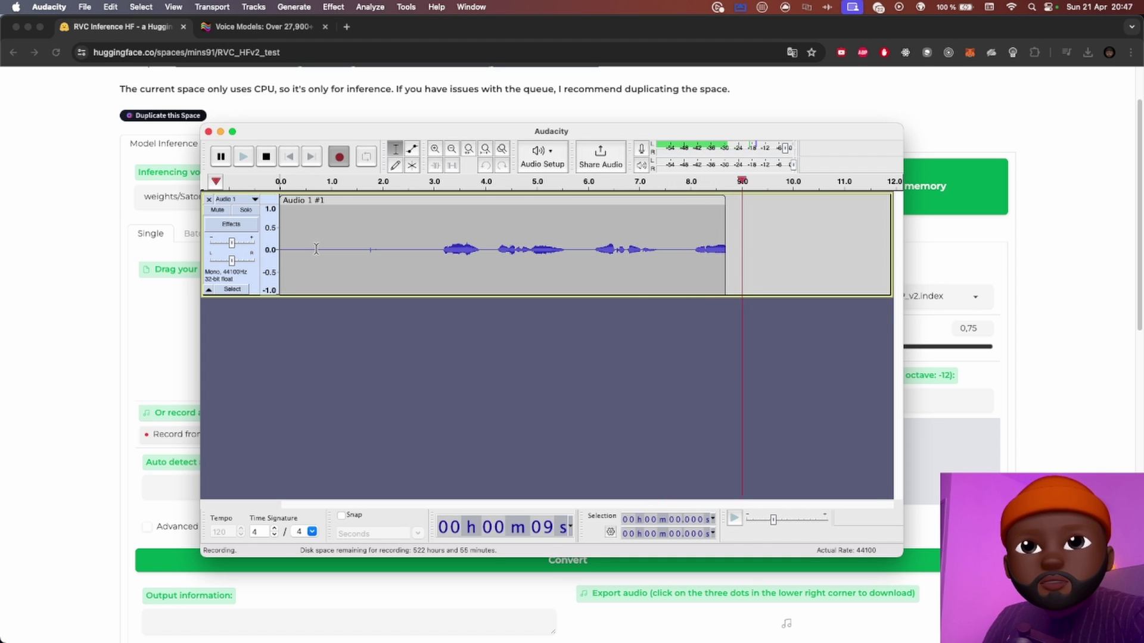
click(266, 156)
click(420, 274)
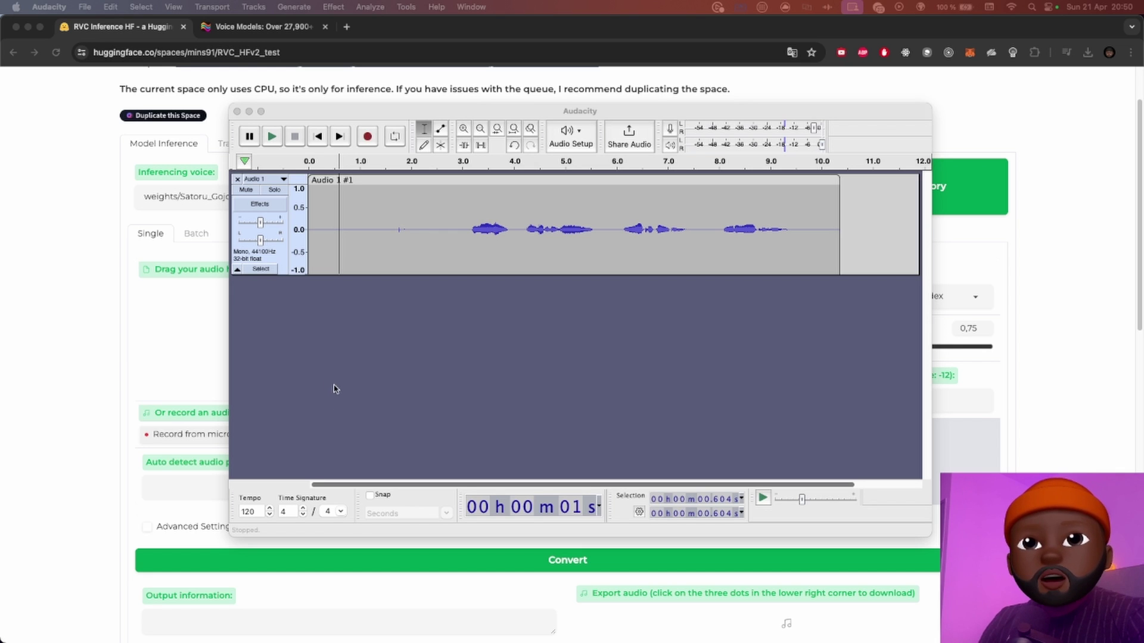
Step: Start an audio export of the recorded clip and name the file mavoix_gojo
click(85, 7)
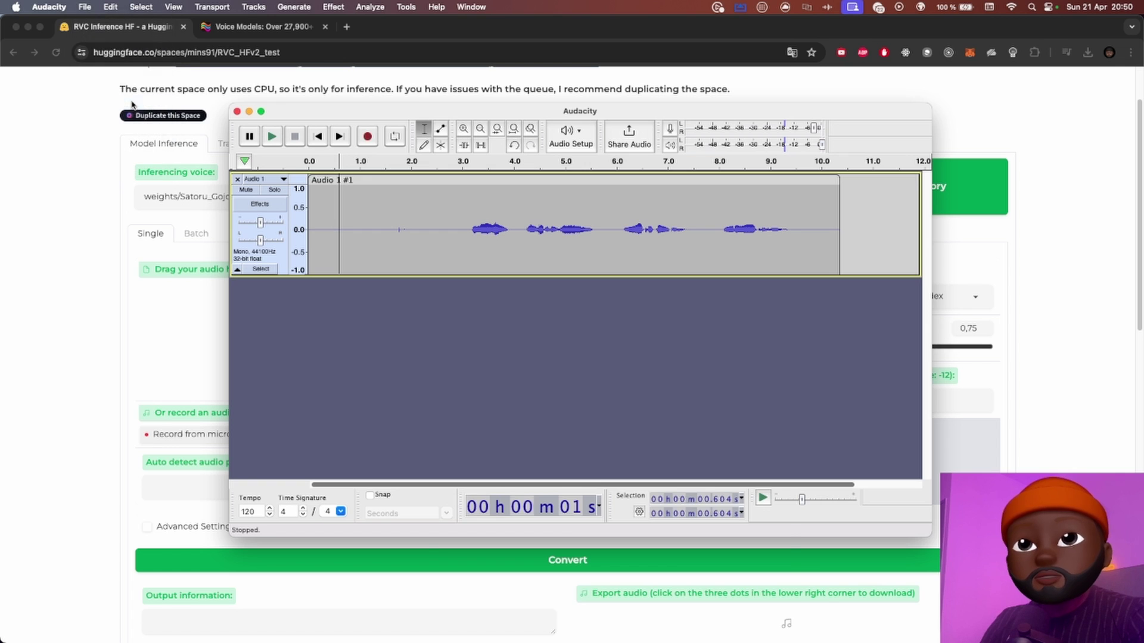
click(105, 103)
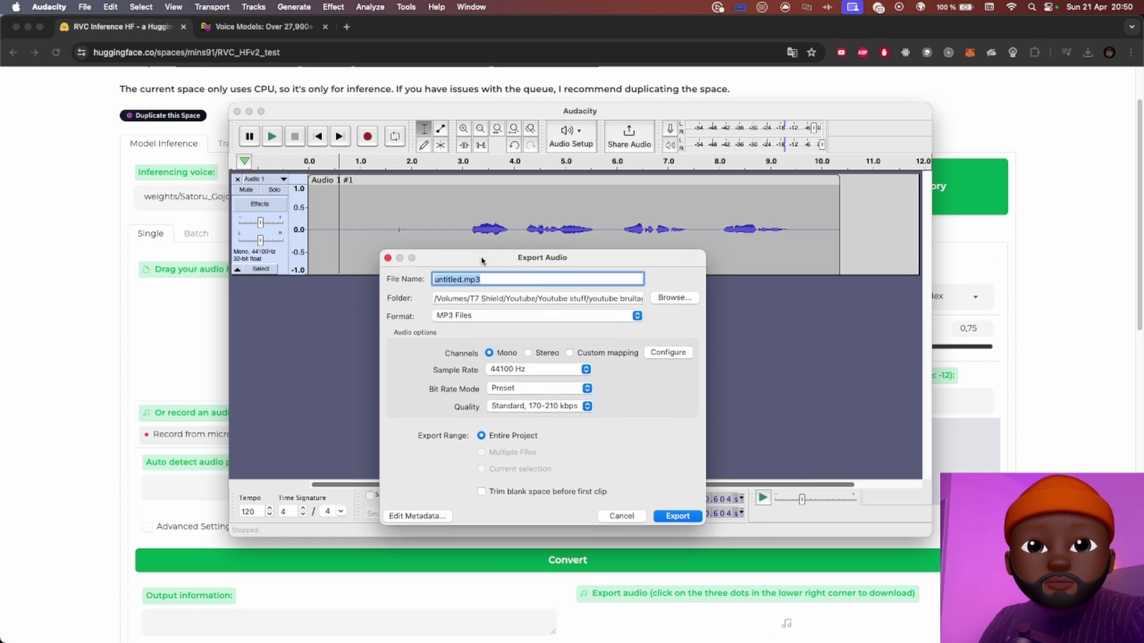
click(451, 275)
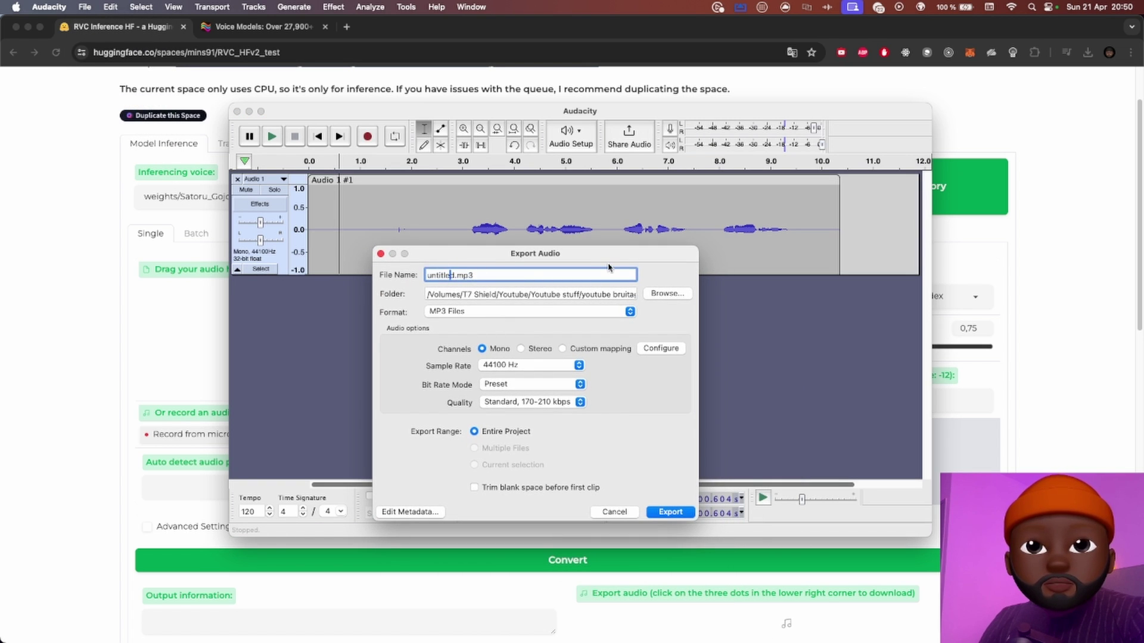
key(BackSpace)
key(BackSpace)
key(BackSpace)
key(BackSpace)
key(BackSpace)
key(BackSpace)
key(BackSpace)
key(BackSpace)
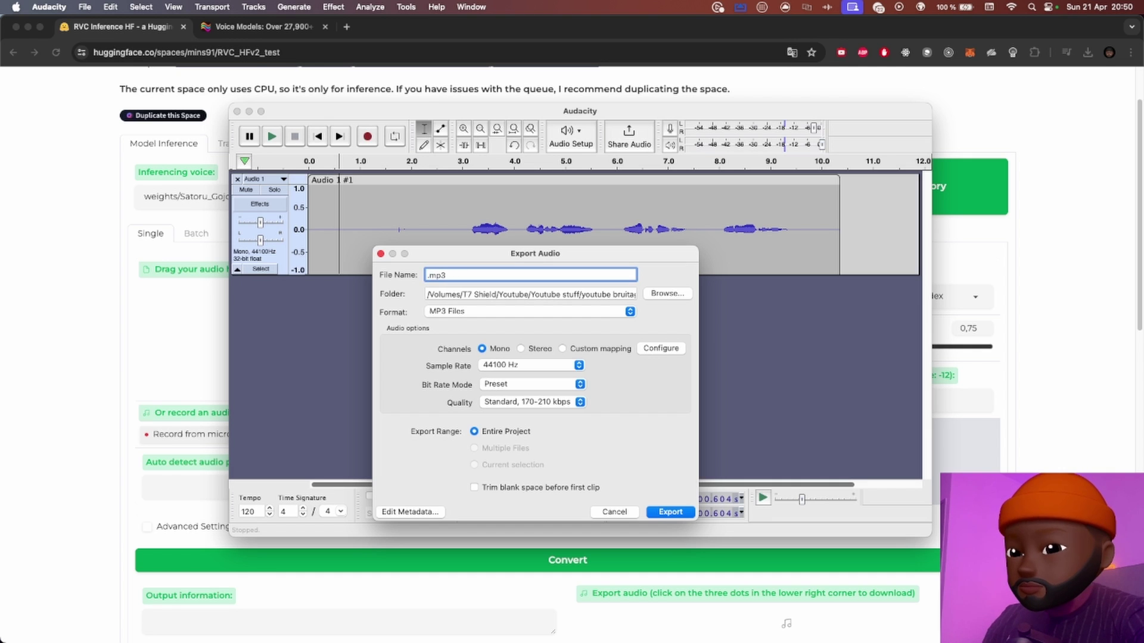
text(mavoix)
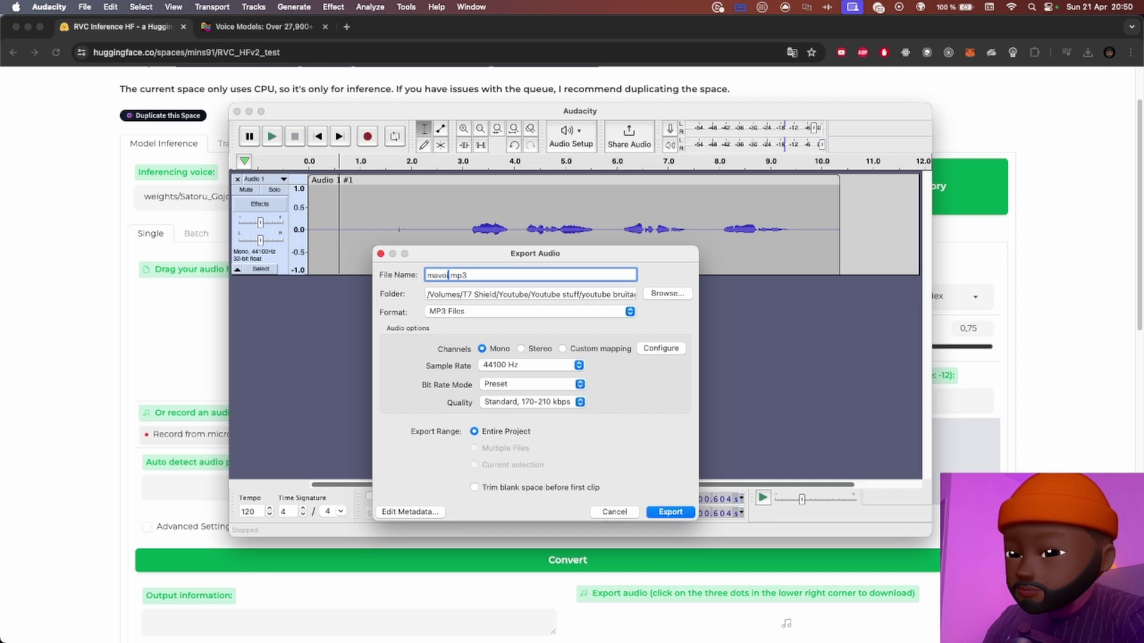
text(_gojo)
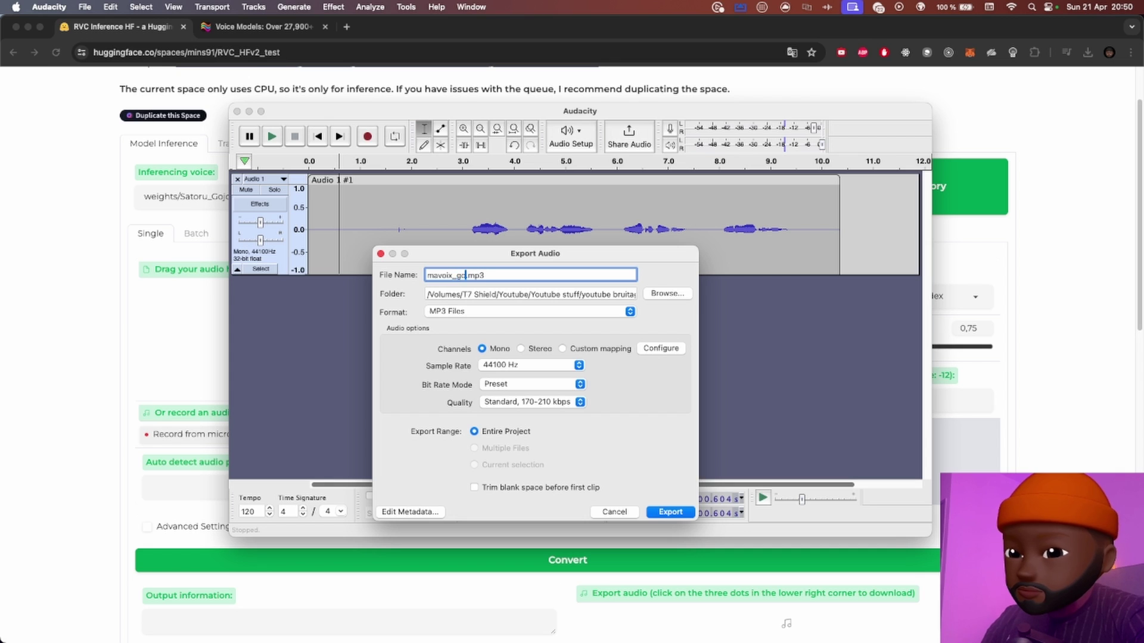
Step: Set the export format to WAV (Microsoft) and export the clip into the Documents/maVoix folder
click(631, 311)
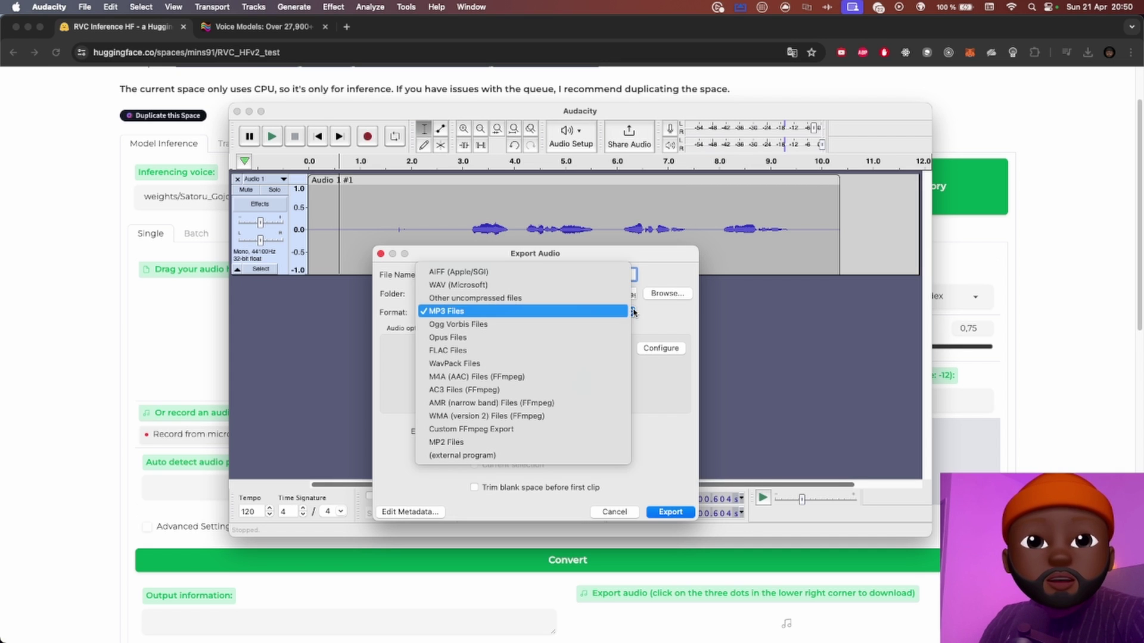
click(459, 285)
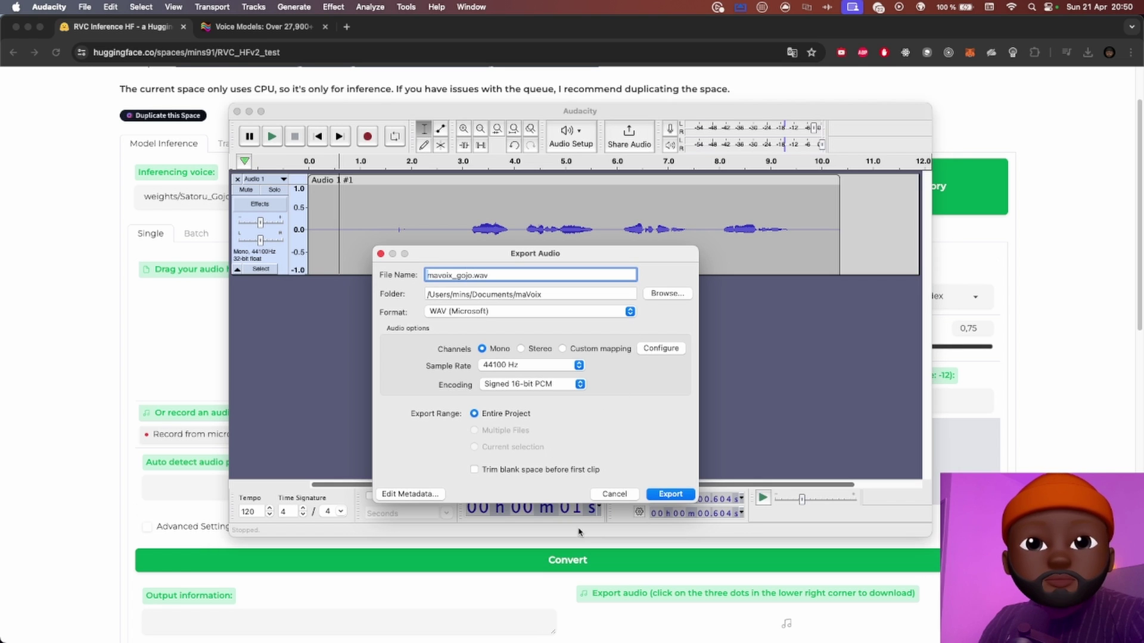
click(668, 497)
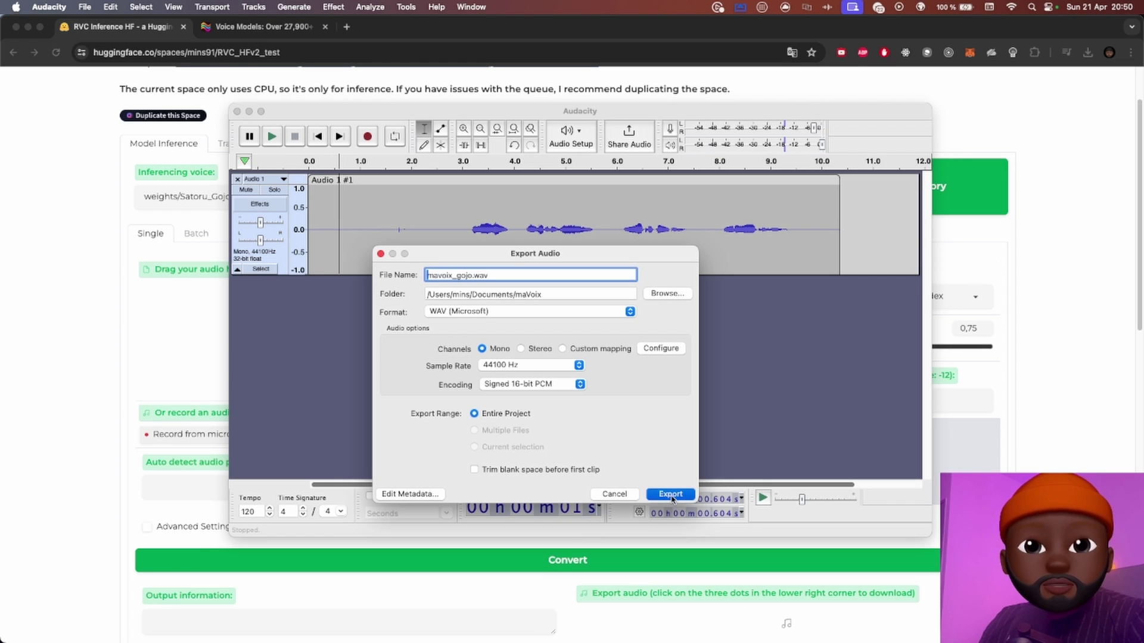
Step: Bring up the exported mavoix_gojo.wav in Finder and upload it to the RVC space as the input audio
key(super+Tab)
double_click(271, 205)
drag(292, 191, 474, 541)
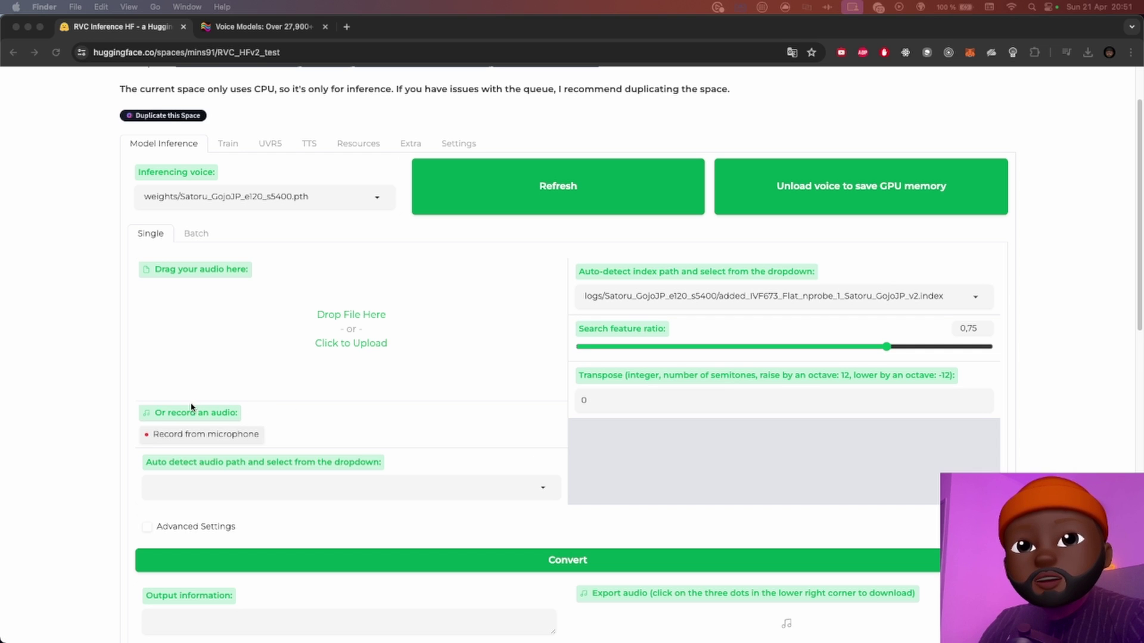
drag(139, 278, 368, 328)
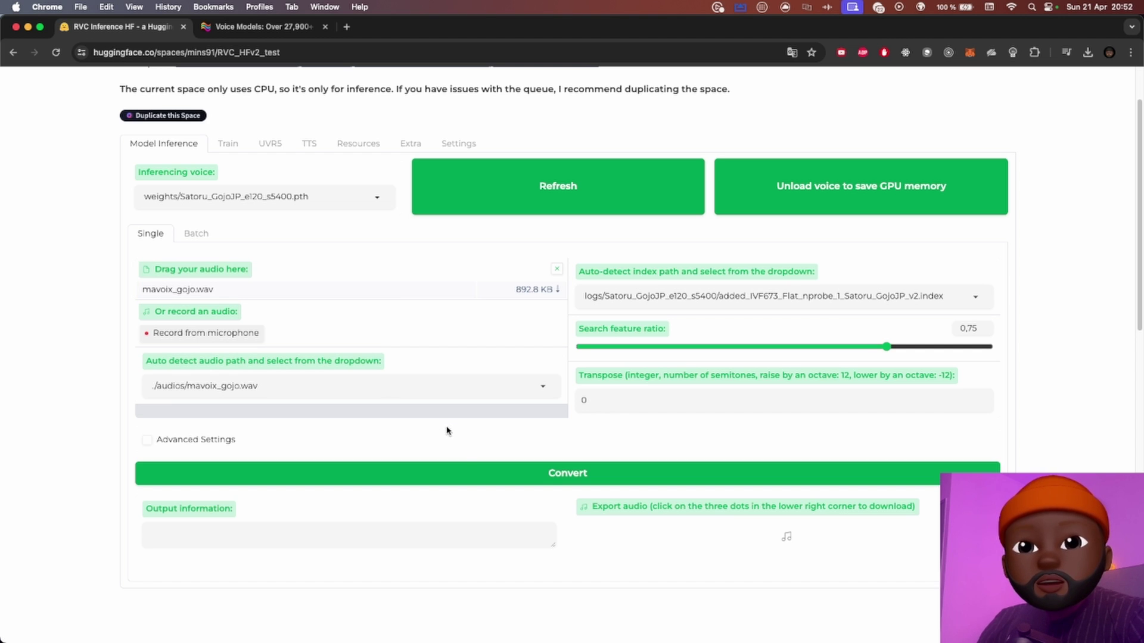
Step: Convert mavoix_gojo.wav with the Gojo voice, keeping transpose at 0, and play the resulting export audio
click(537, 480)
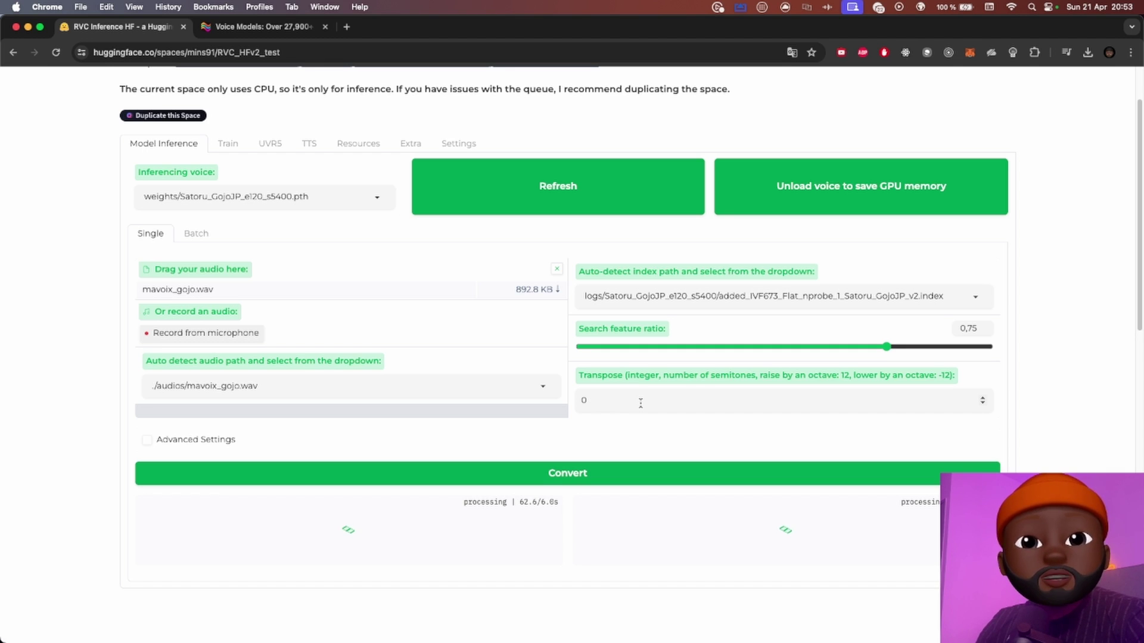
click(975, 398)
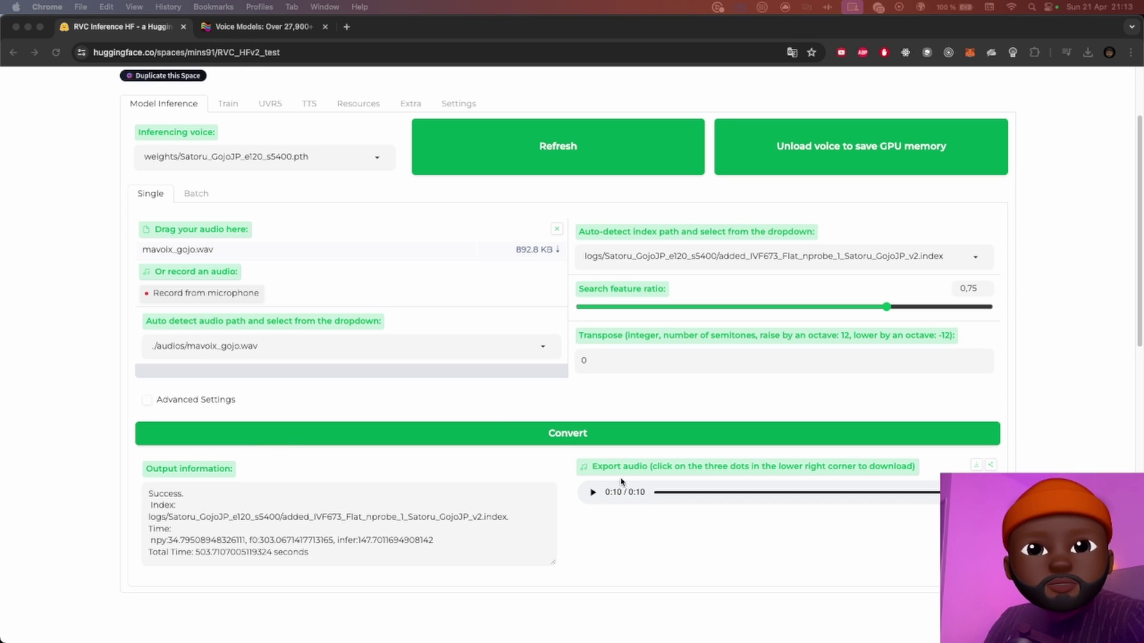
click(592, 494)
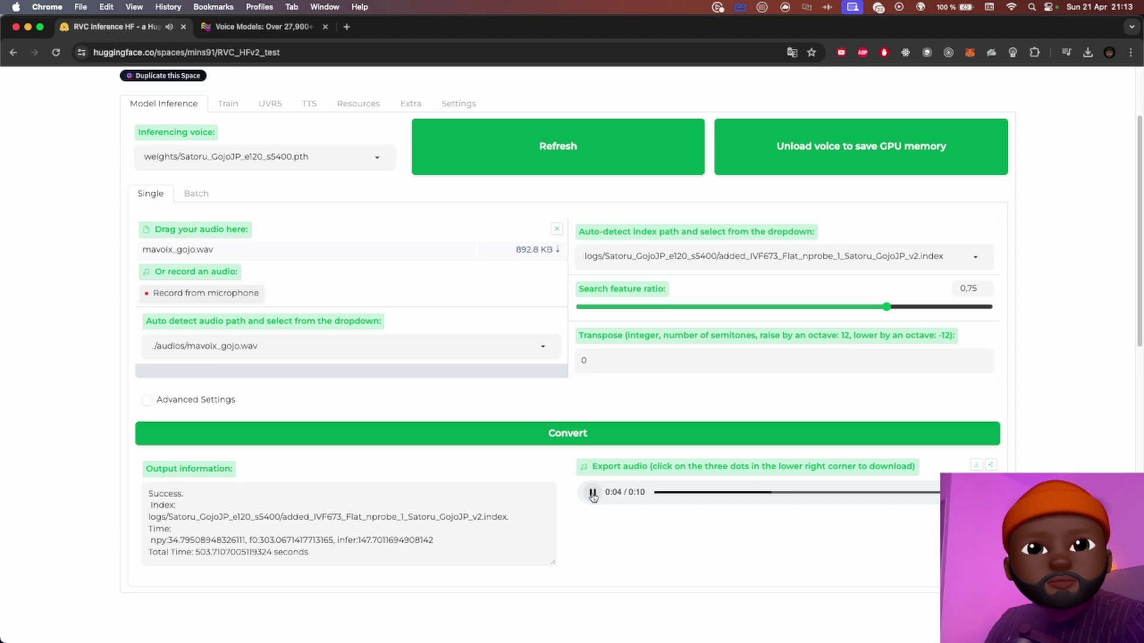